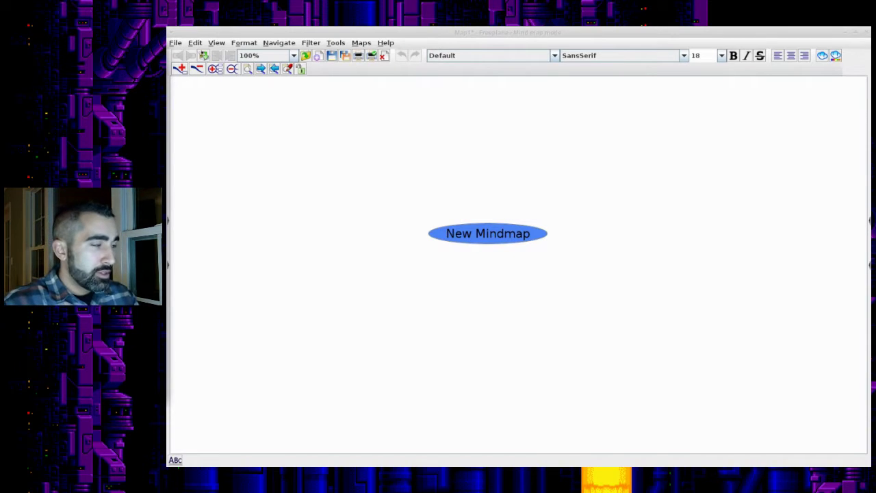
{"action": "key", "text": "alt+Tab"}
{"action": "key", "text": "Escape"}
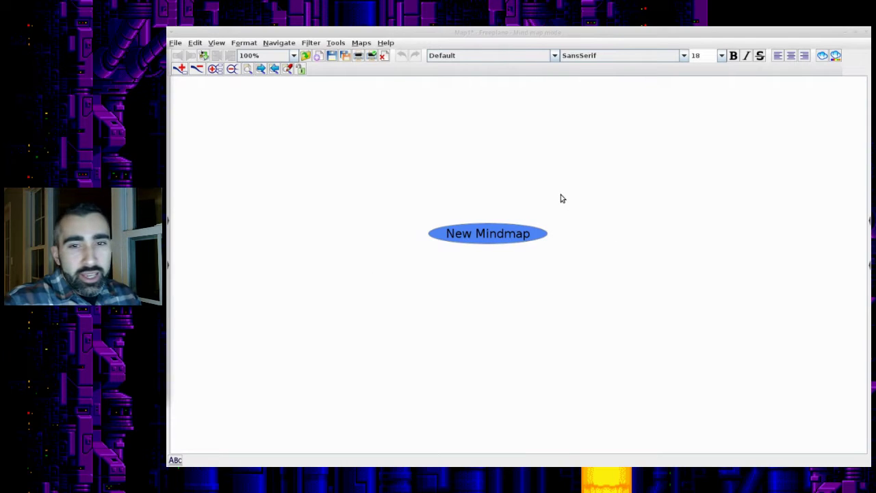
{"action": "mouse_move", "coordinate": [501, 191]}
{"action": "left_mouse_down"}
{"action": "mouse_move", "coordinate": [520, 203]}
{"action": "mouse_move", "coordinate": [493, 201]}
{"action": "left_mouse_up"}
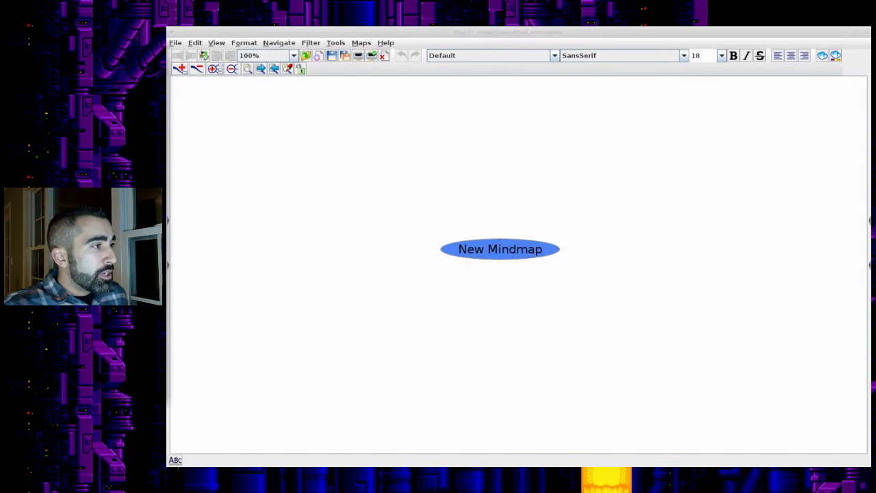
{"action": "left_click", "coordinate": [462, 219]}
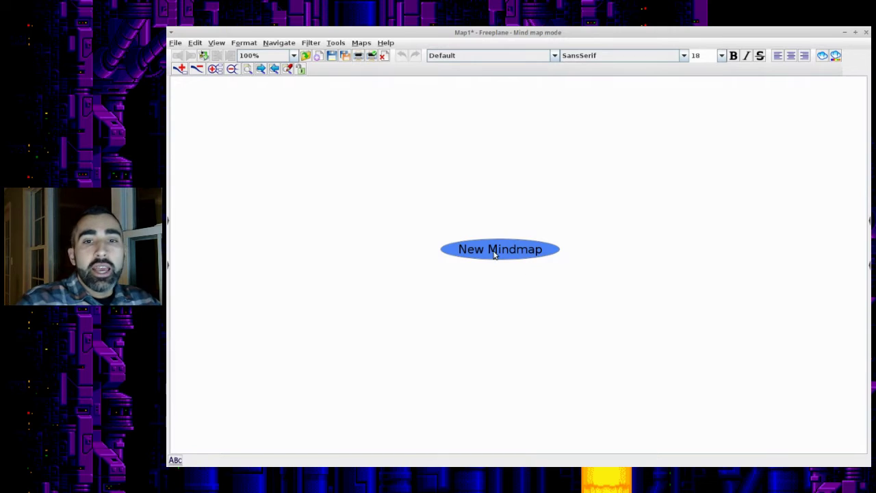
{"action": "left_click_drag", "start_coordinate": [487, 197], "coordinate": [517, 221]}
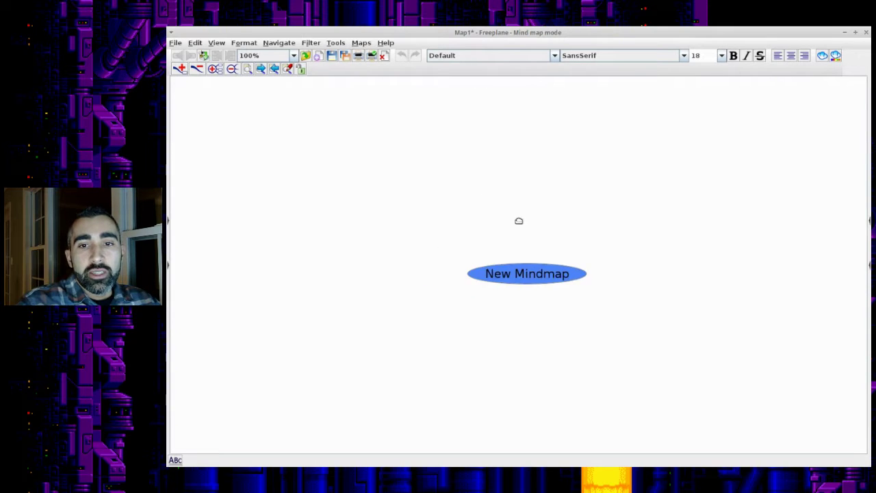
{"action": "left_click_drag", "start_coordinate": [512, 180], "coordinate": [452, 143]}
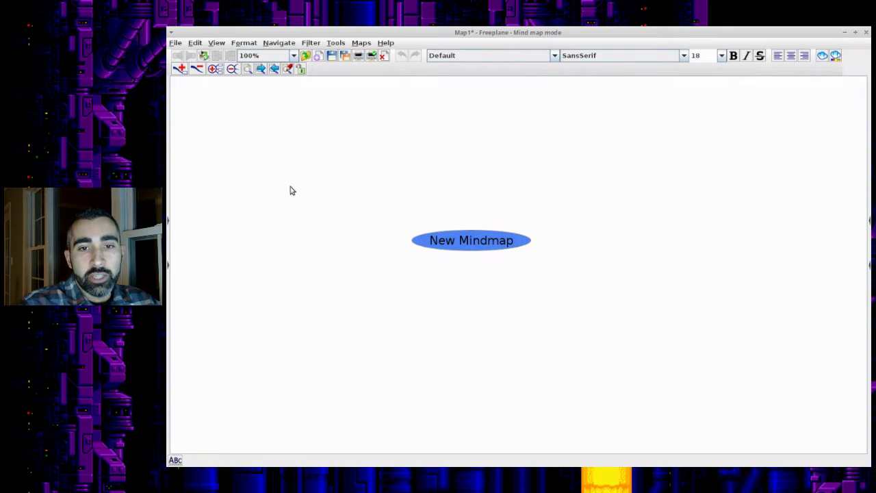
{"action": "left_click_drag", "start_coordinate": [307, 162], "coordinate": [343, 167]}
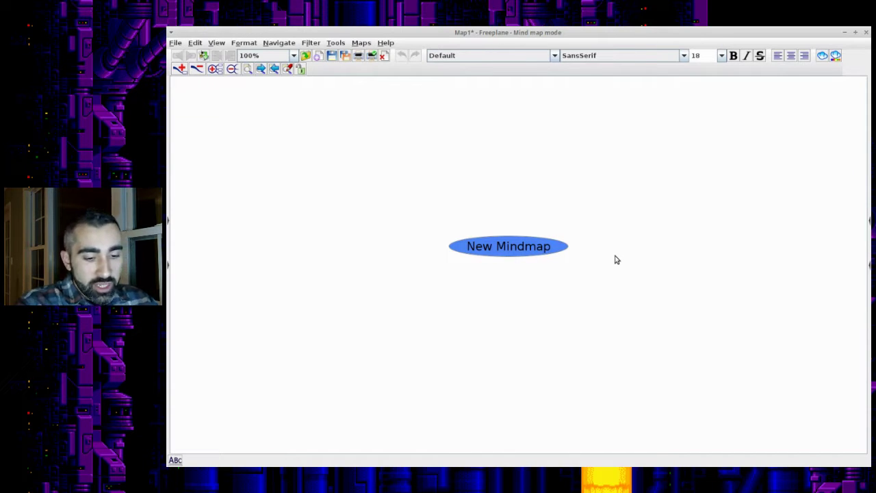
Rename the central node of the new mind map to "Vacation".
{"action": "key", "text": "Tab"}
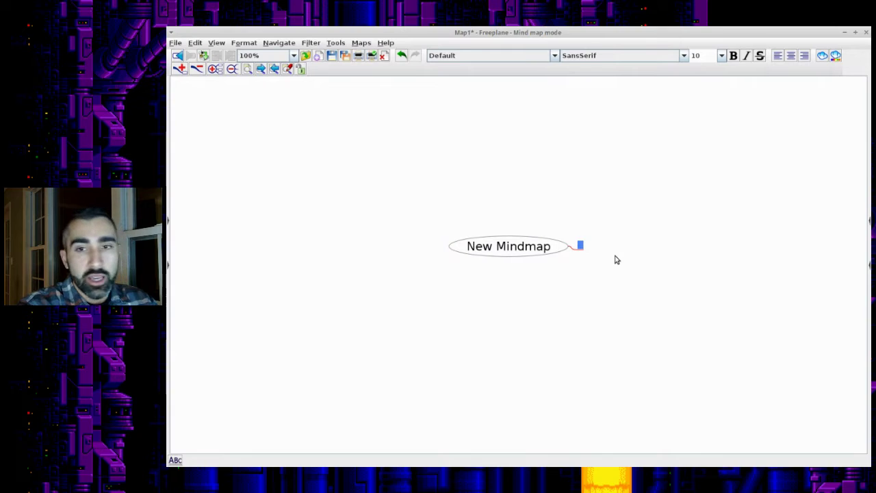
{"action": "key", "text": "Escape"}
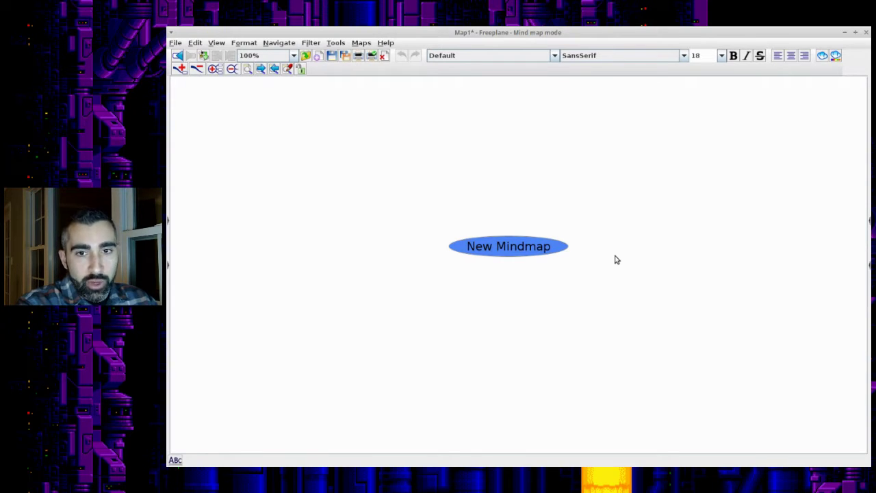
{"action": "key", "text": "F2"}
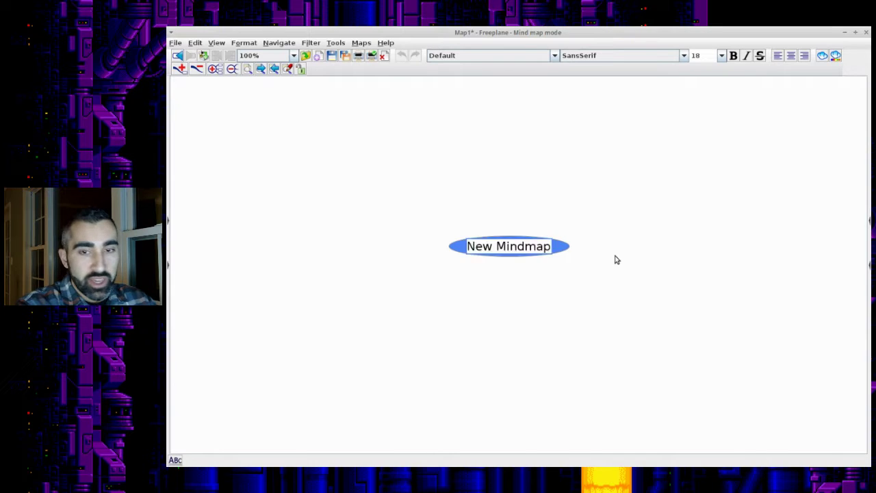
{"action": "type", "text": "Vacation"}
{"action": "key", "text": "Return"}
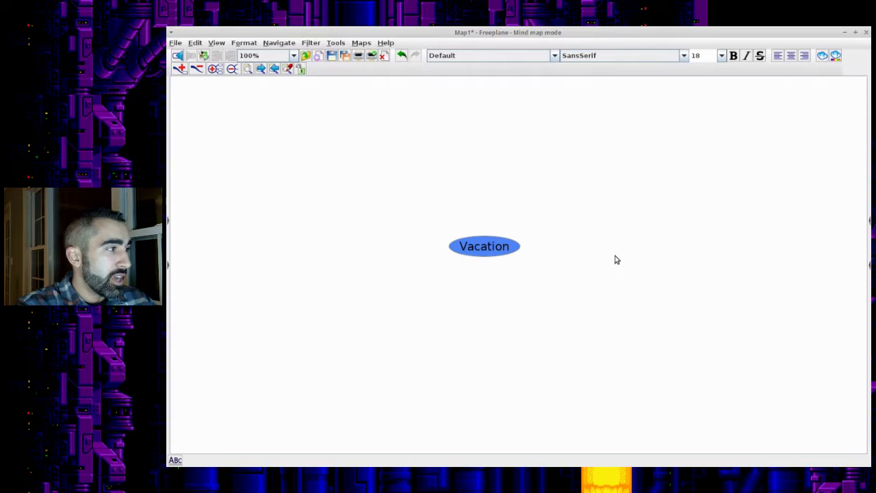
Add two child nodes to the Vacation node, "Book flight" and "Book hotel room".
{"action": "key", "text": "Tab"}
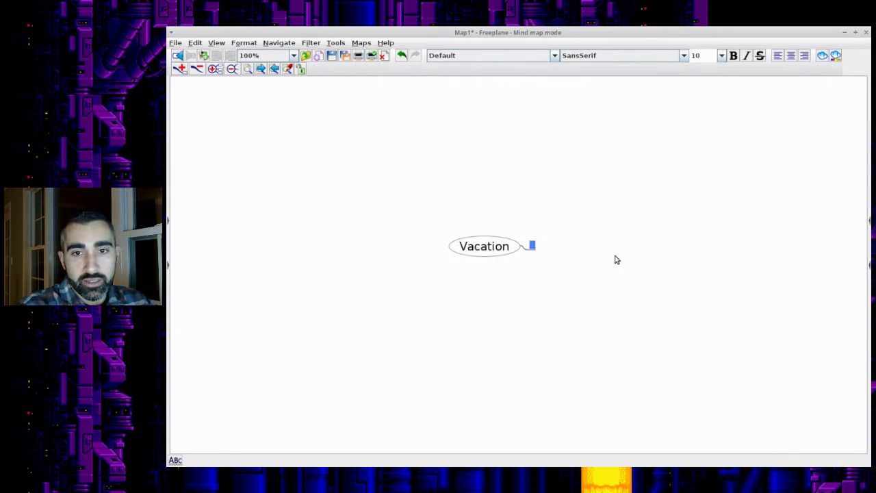
{"action": "type", "text": "Book "}
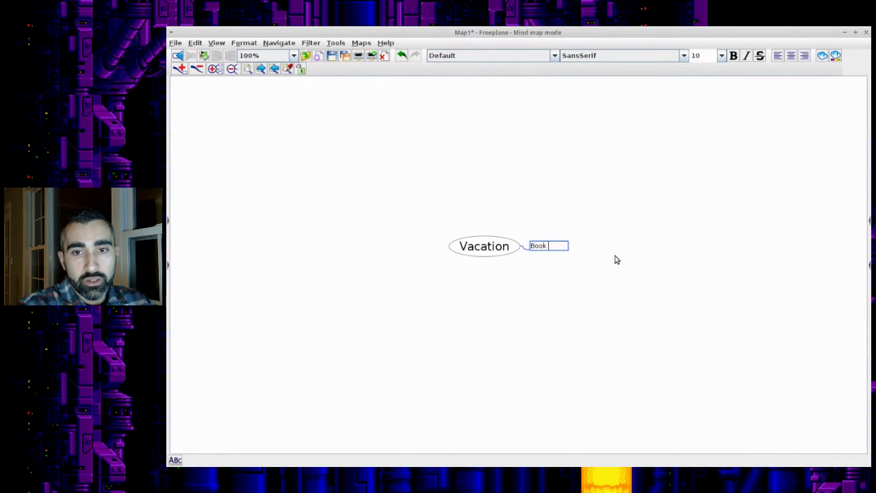
{"action": "type", "text": "flight"}
{"action": "key", "text": "Return"}
{"action": "key", "text": "Return"}
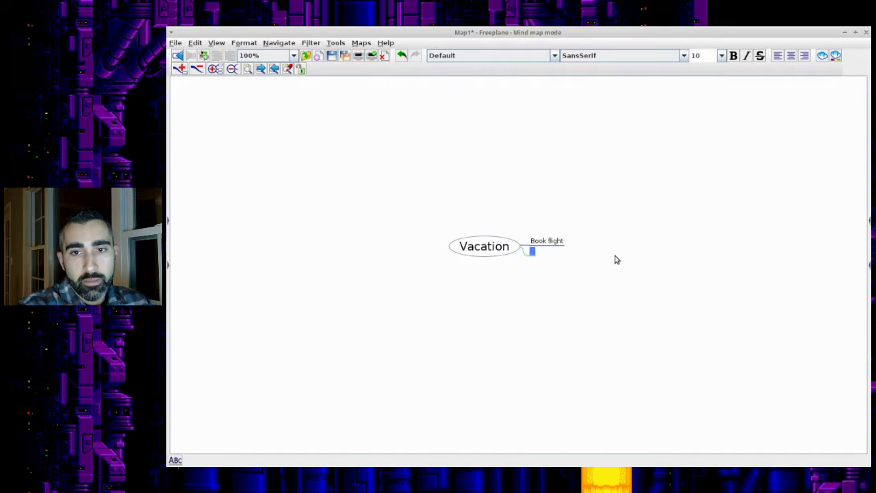
{"action": "type", "text": "Book "}
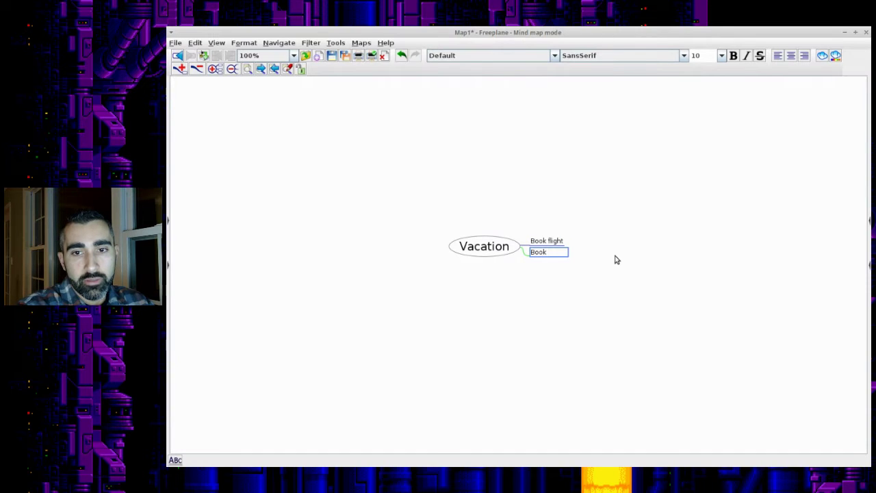
{"action": "type", "text": "hotel room"}
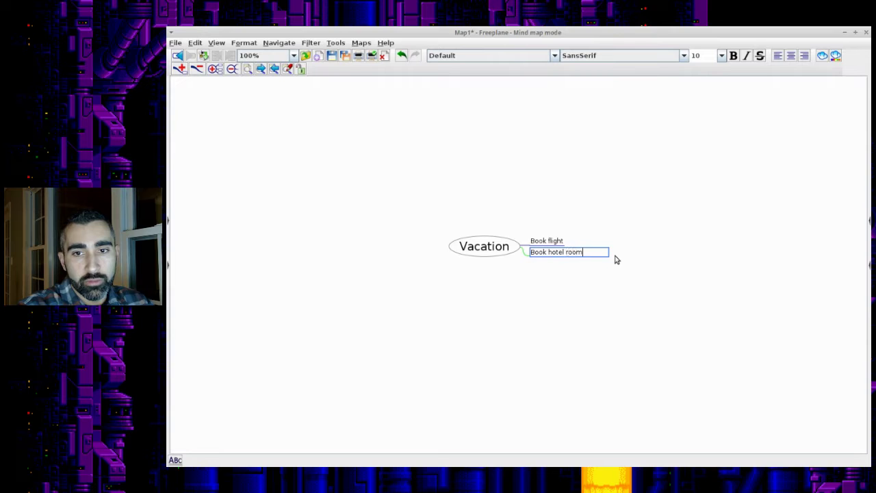
{"action": "key", "text": "Return"}
Add two more sibling nodes, "packing" and "Pets", below the "Book hotel room" node.
{"action": "key", "text": "Return"}
{"action": "type", "text": "pa"}
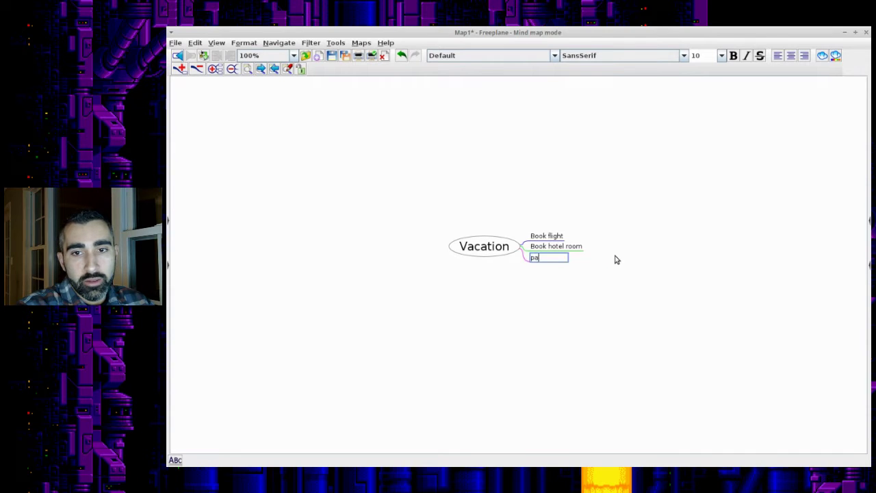
{"action": "type", "text": "cking"}
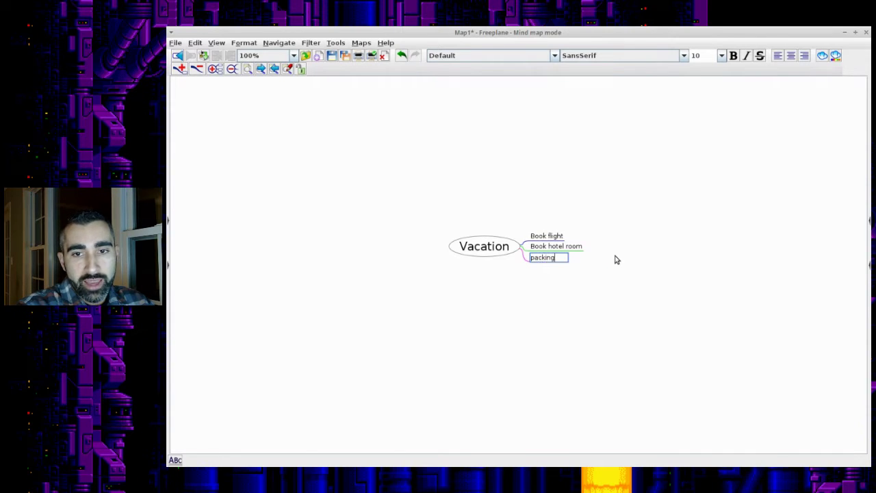
{"action": "key", "text": "Return"}
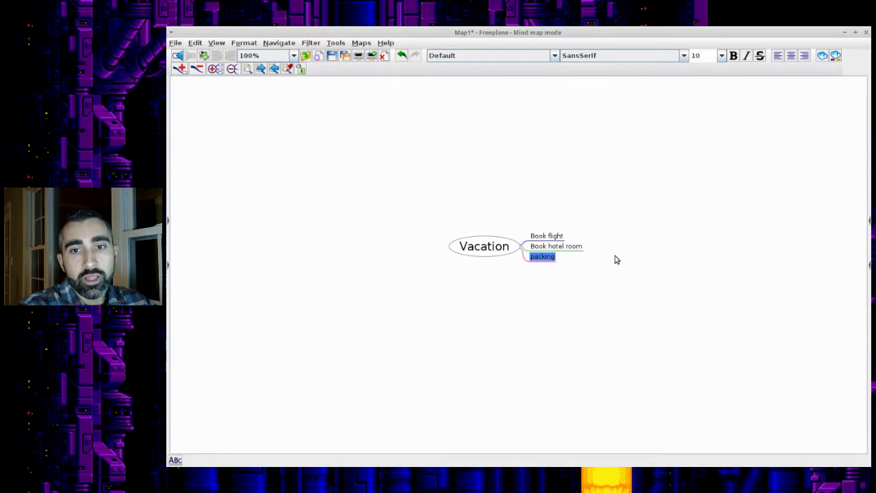
{"action": "key", "text": "Return"}
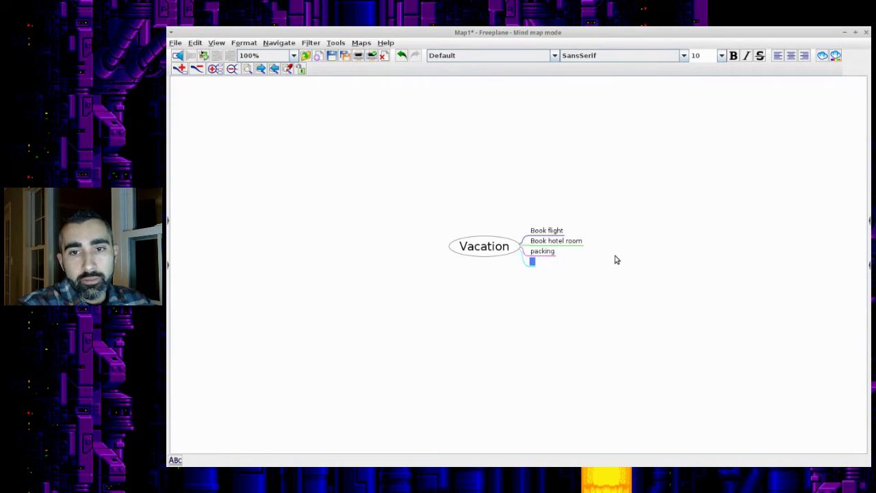
{"action": "type", "text": "Pets"}
{"action": "key", "text": "Return"}
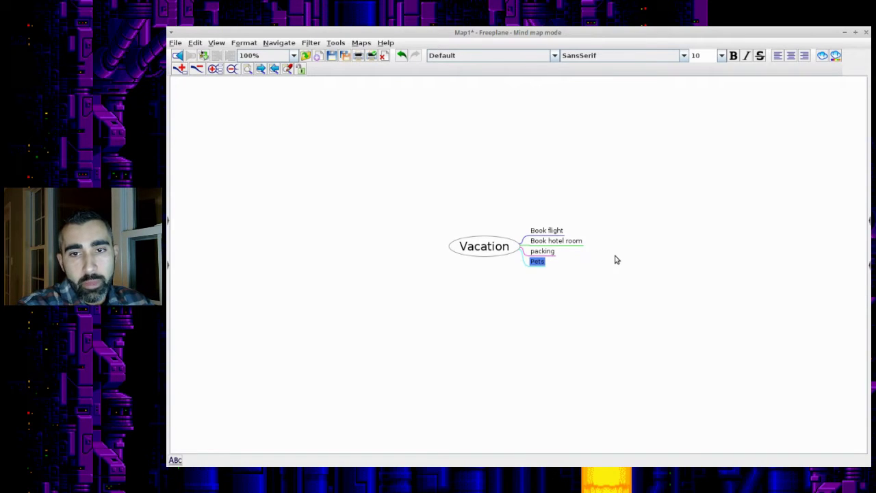
Move the selection through the Vacation node's branches one by one, ending on the Pets node.
{"action": "key", "text": "Up"}
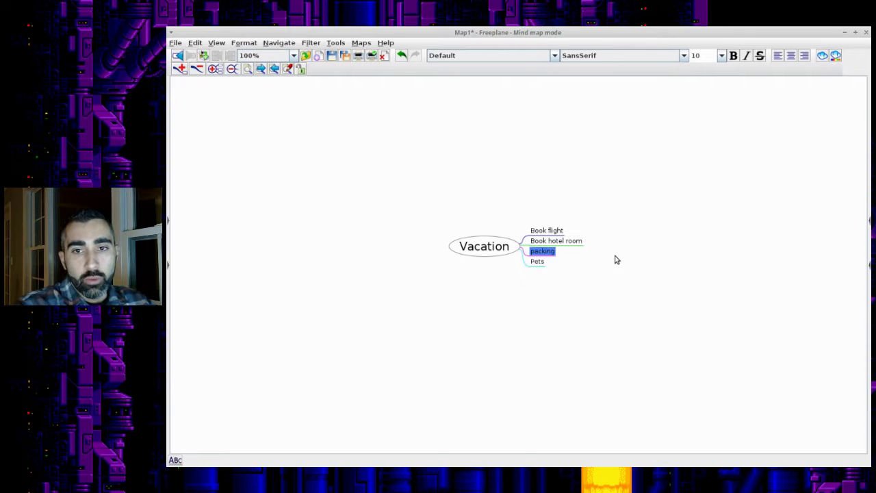
{"action": "key", "text": "Up"}
{"action": "key", "text": "Up"}
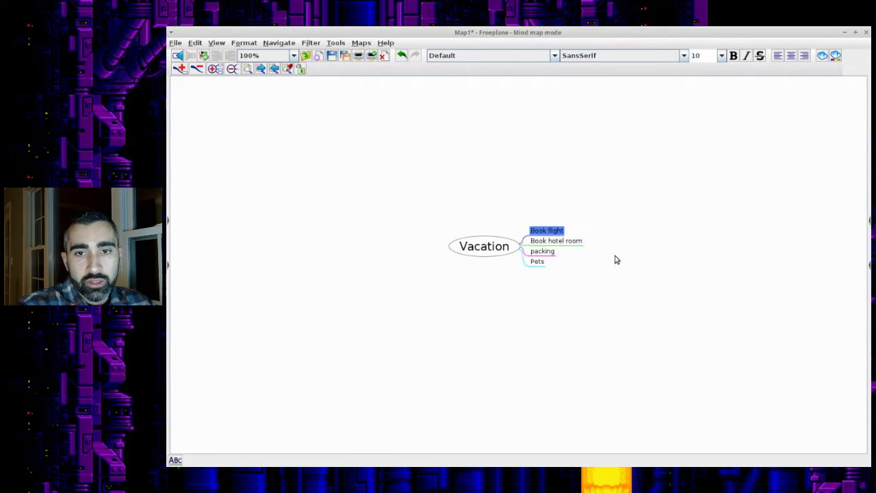
{"action": "key", "text": "Down"}
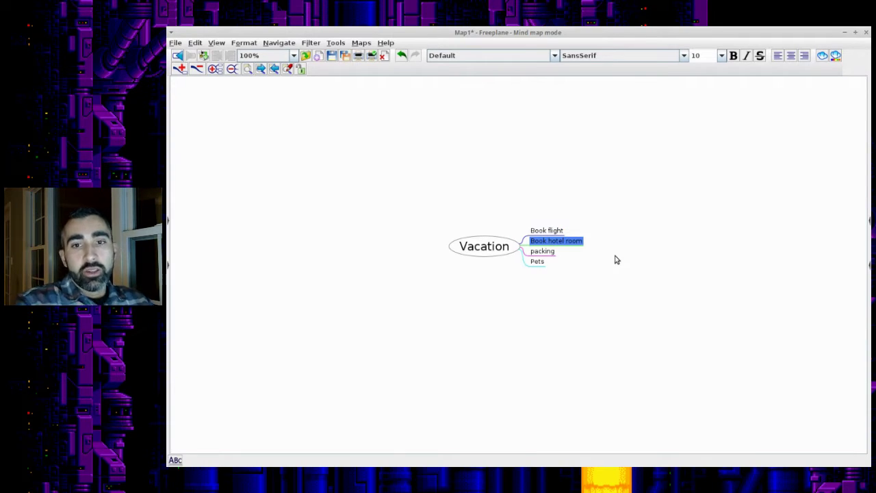
{"action": "key", "text": "Down"}
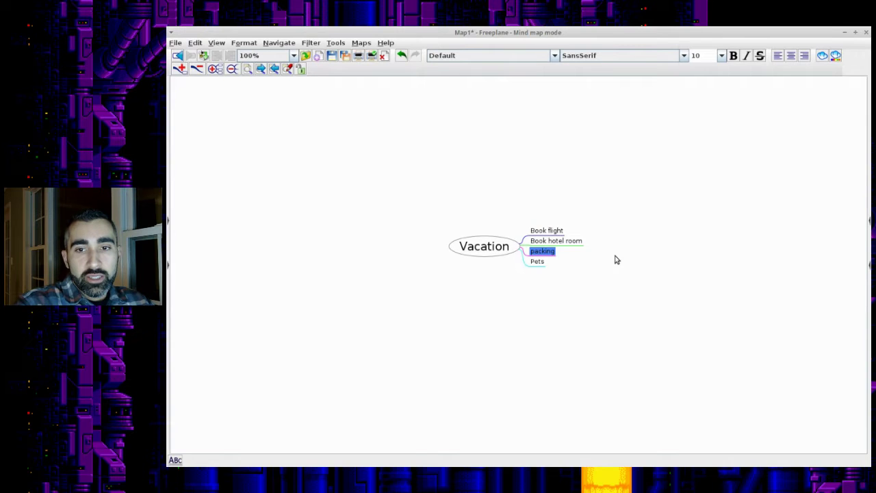
{"action": "key", "text": "Left"}
{"action": "key", "text": "Right"}
{"action": "key", "text": "Down"}
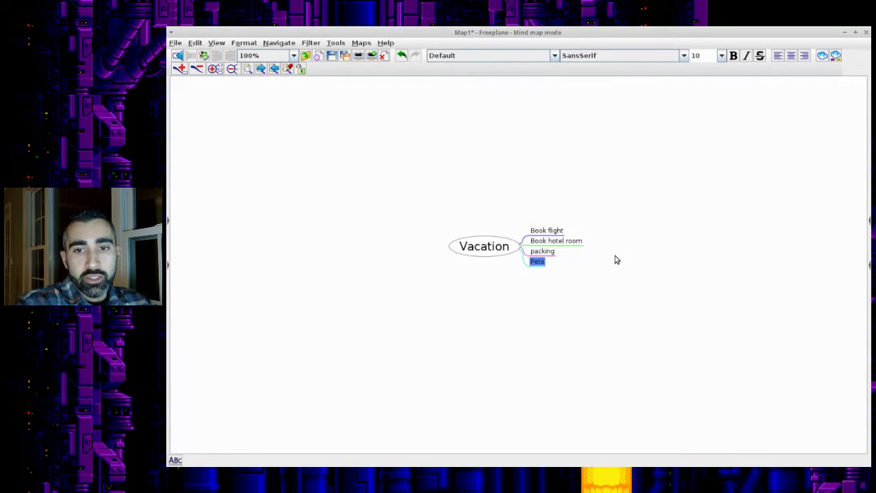
{"action": "key", "text": "Up"}
{"action": "key", "text": "Up"}
{"action": "key", "text": "Down"}
{"action": "key", "text": "Down"}
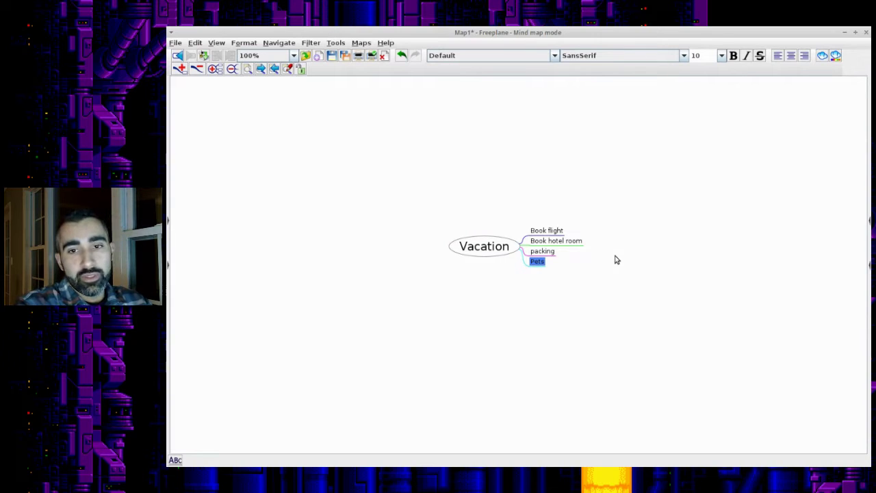
Add a sibling node named "Time off work" below the Pets node.
{"action": "key", "text": "Return"}
{"action": "type", "text": "Time off work"}
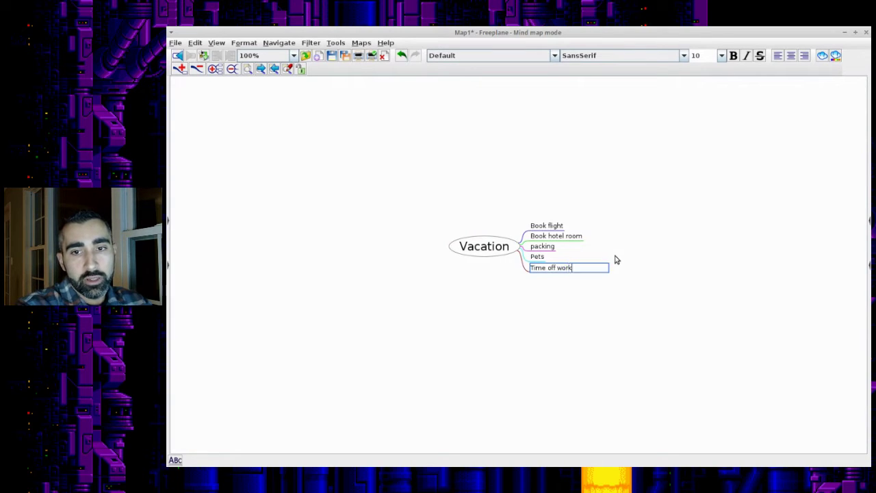
{"action": "key", "text": "Return"}
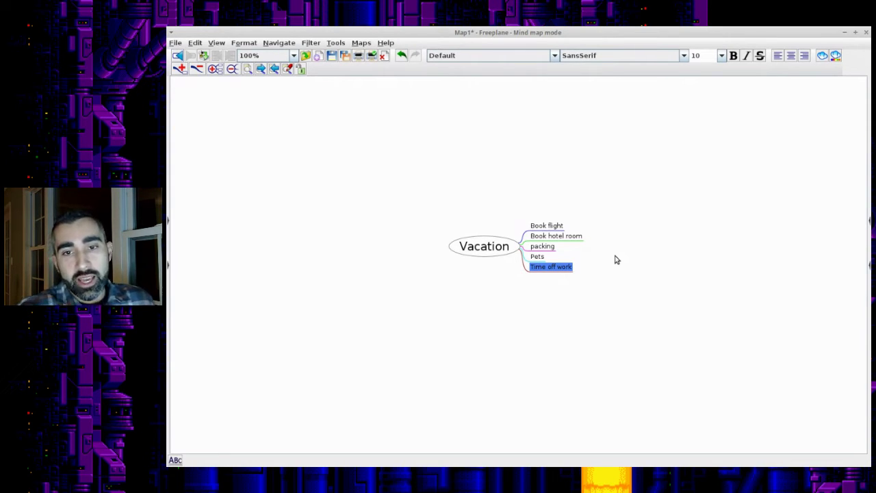
Add a sibling node named "Food" below the "Time off work" node.
{"action": "key", "text": "Left"}
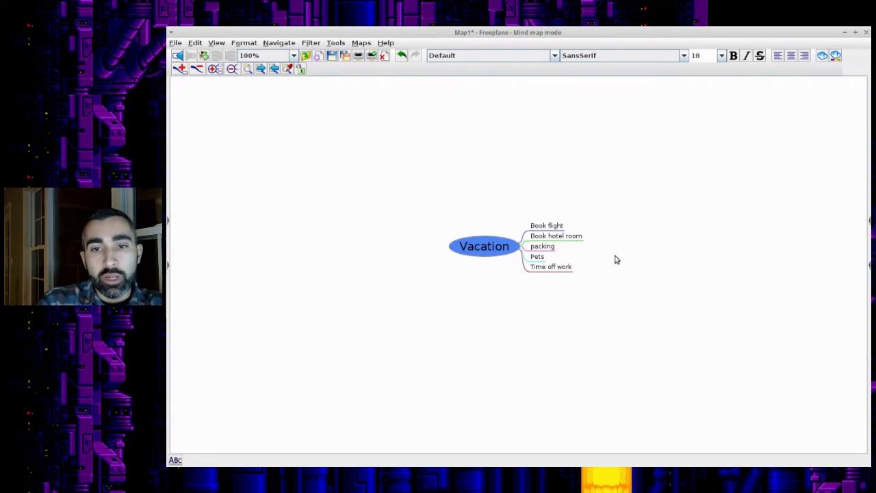
{"action": "key", "text": "Right"}
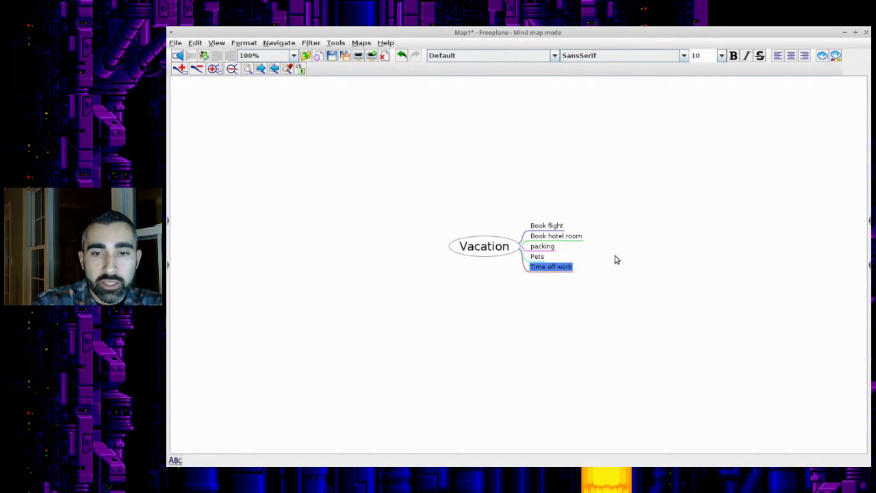
{"action": "key", "text": "Return"}
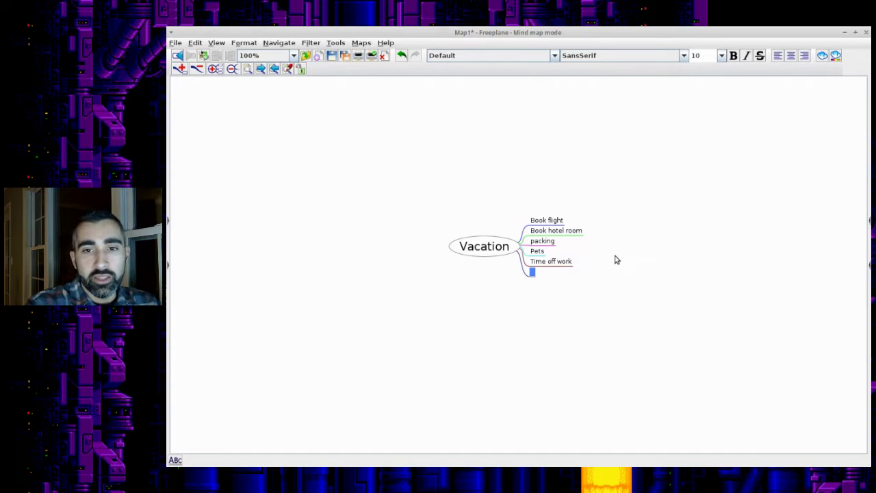
{"action": "key", "text": "Escape"}
{"action": "key", "text": "Right"}
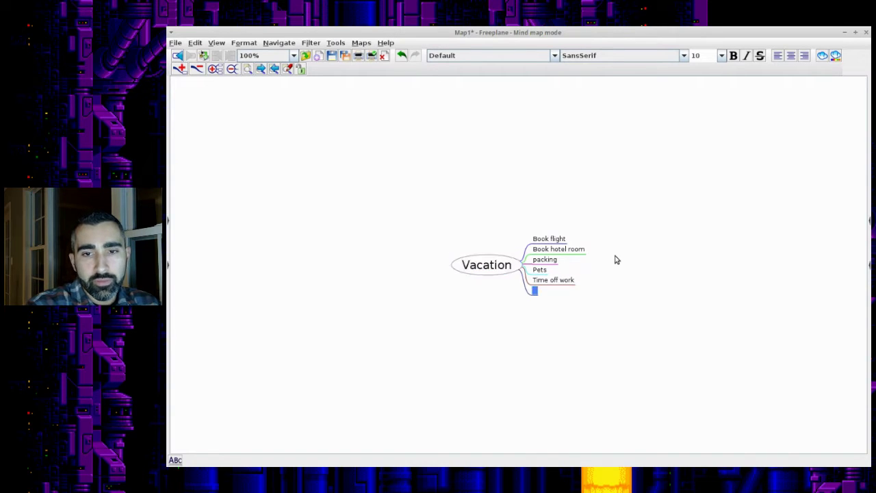
{"action": "key", "text": "F2"}
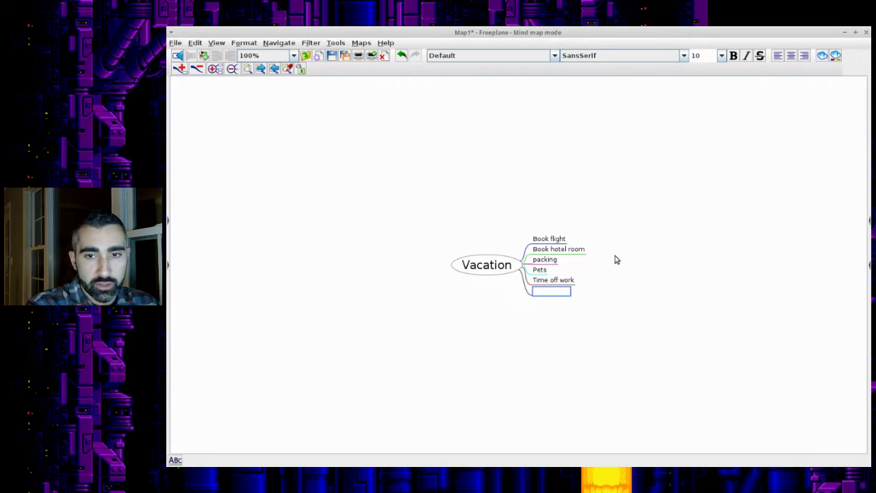
{"action": "type", "text": "Food"}
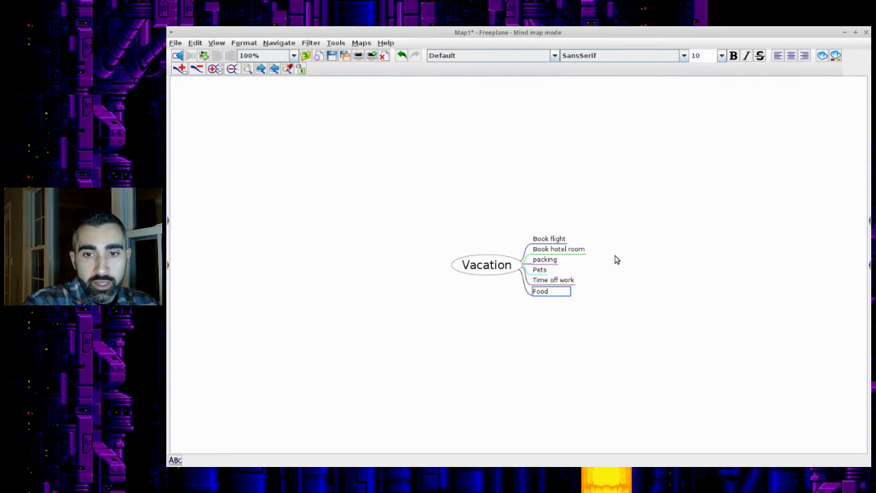
{"action": "key", "text": "Return"}
{"action": "key", "text": "Up"}
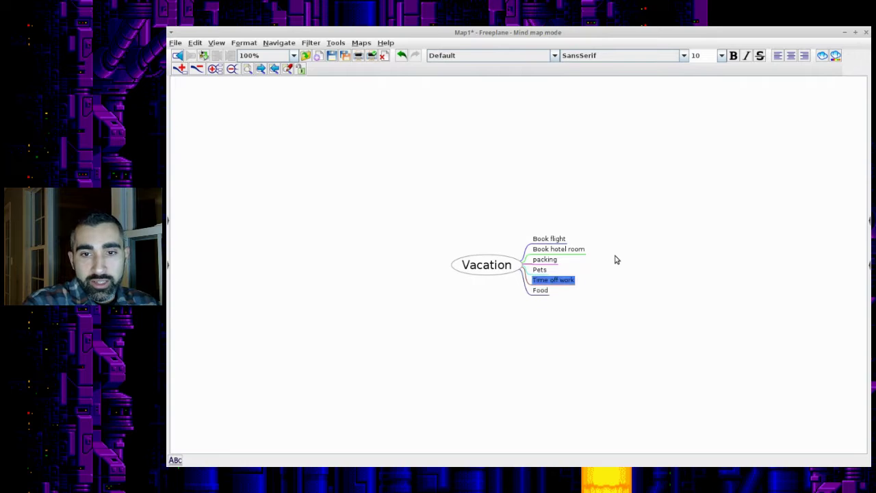
Move the selection back and forth between the Vacation node and its child nodes, ending on Vacation.
{"action": "key", "text": "Left"}
{"action": "key", "text": "Right"}
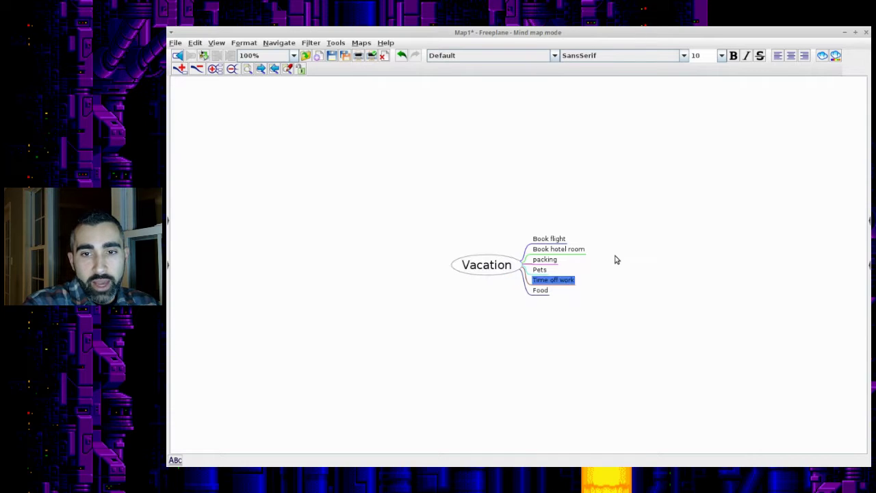
{"action": "key", "text": "Left"}
{"action": "key", "text": "Right"}
{"action": "key", "text": "Up"}
{"action": "key", "text": "Up"}
{"action": "key", "text": "Left"}
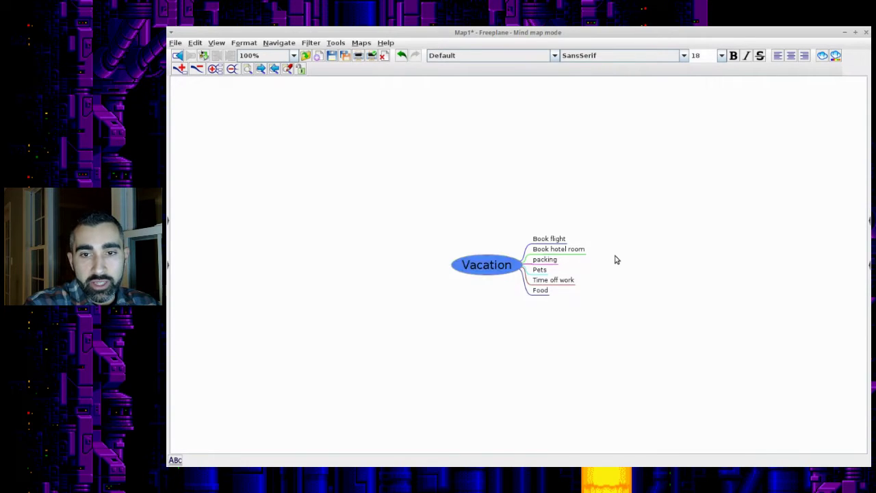
{"action": "key", "text": "Insert"}
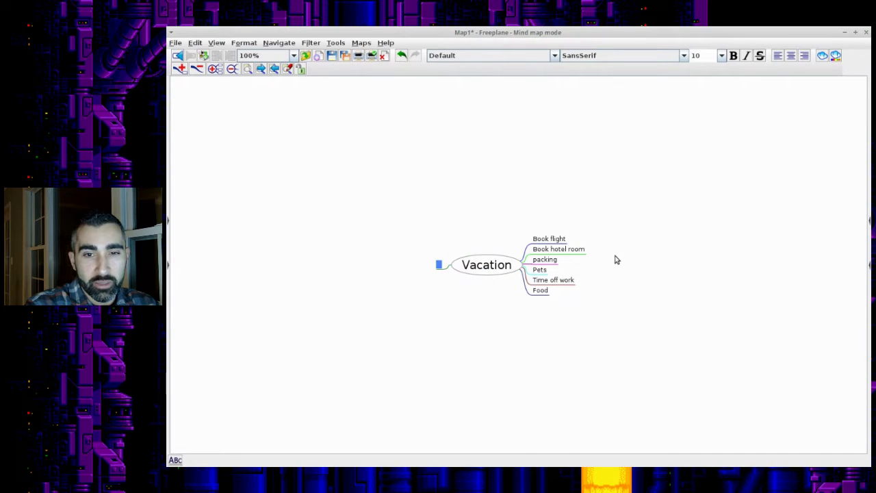
{"action": "key", "text": "Escape"}
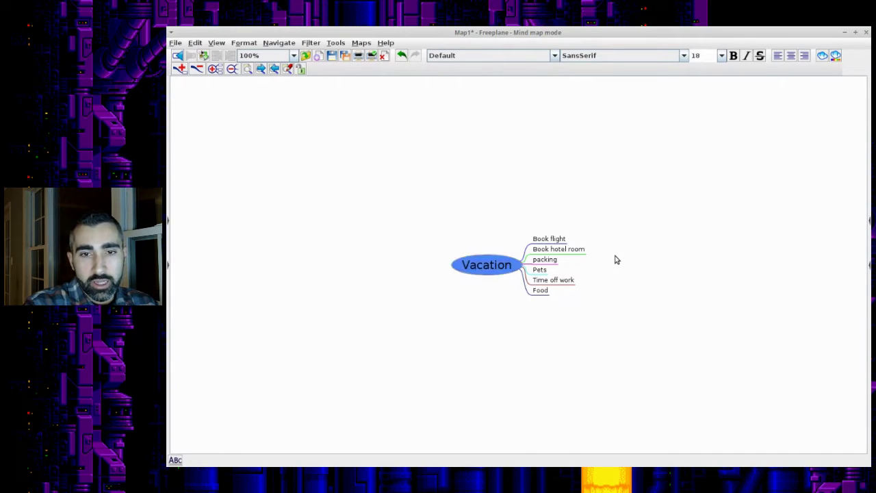
{"action": "key", "text": "Right"}
{"action": "key", "text": "Left"}
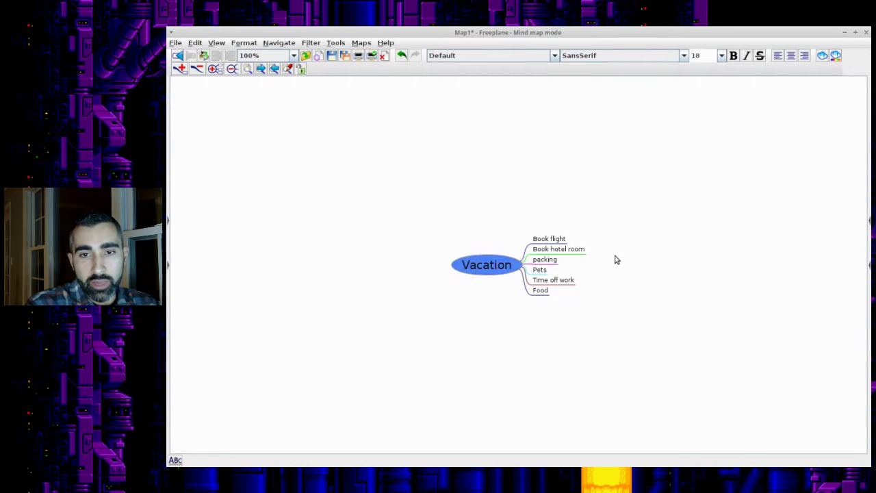
{"action": "key", "text": "Right"}
{"action": "key", "text": "Left"}
{"action": "key", "text": "Right"}
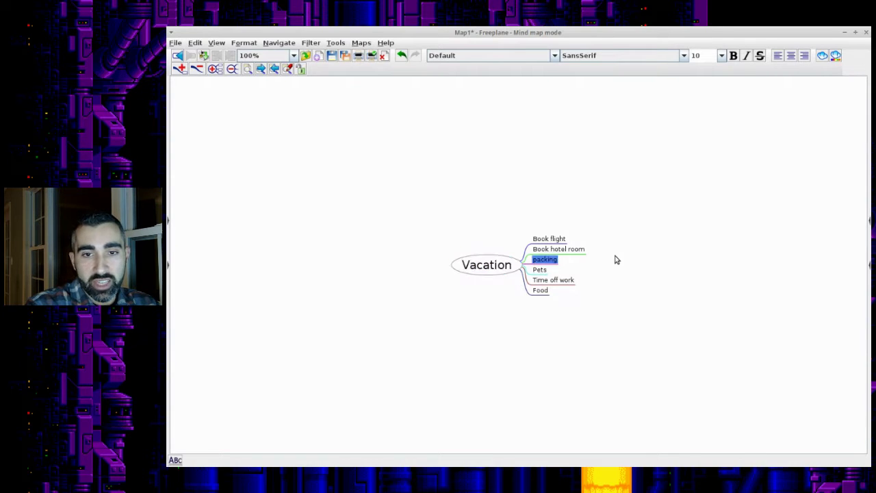
{"action": "key", "text": "Left"}
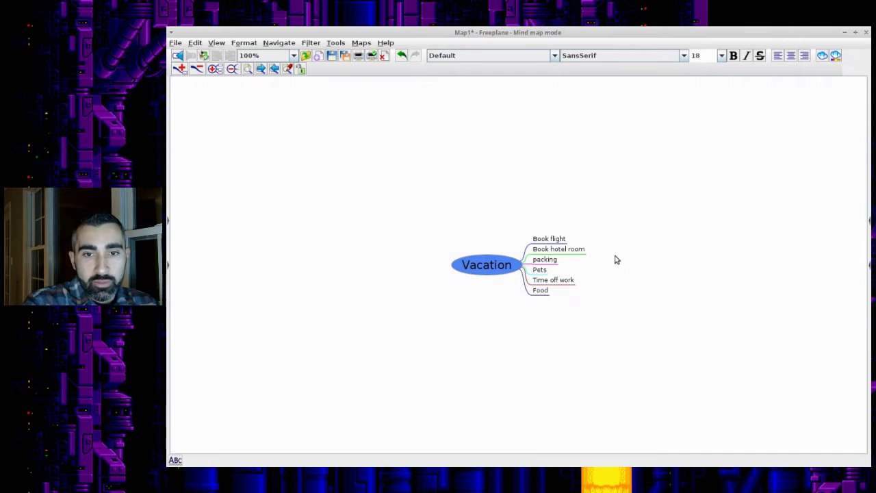
{"action": "key", "text": "Insert"}
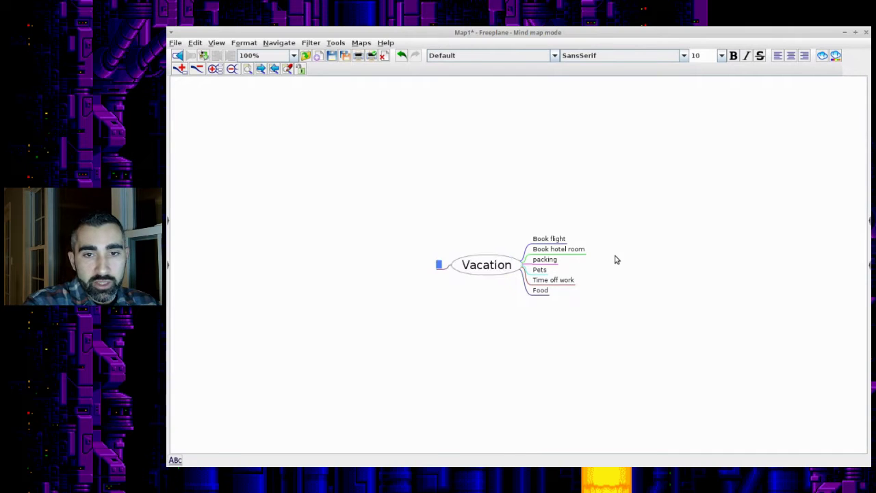
{"action": "key", "text": "Escape"}
{"action": "key", "text": "Right"}
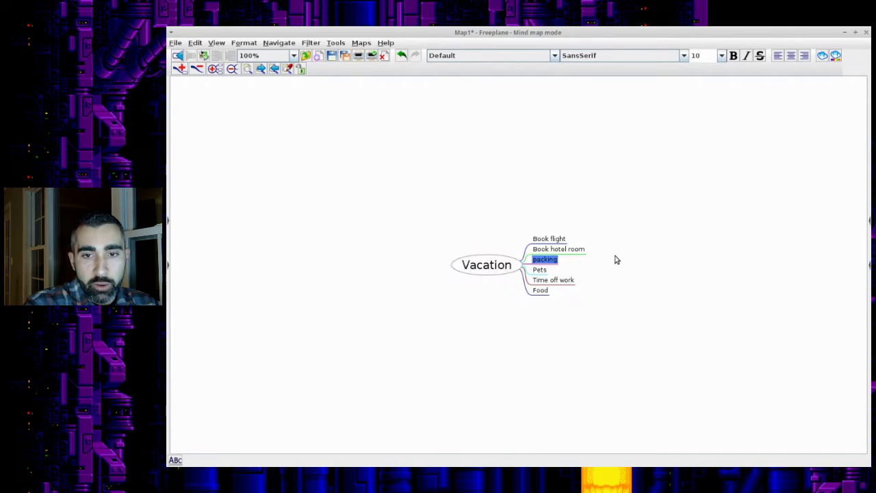
{"action": "key", "text": "Left"}
{"action": "key", "text": "Right"}
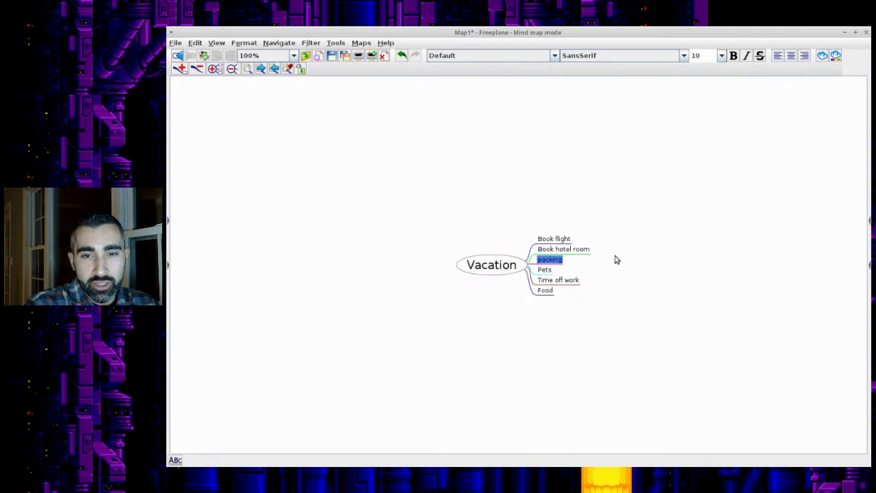
{"action": "key", "text": "Left"}
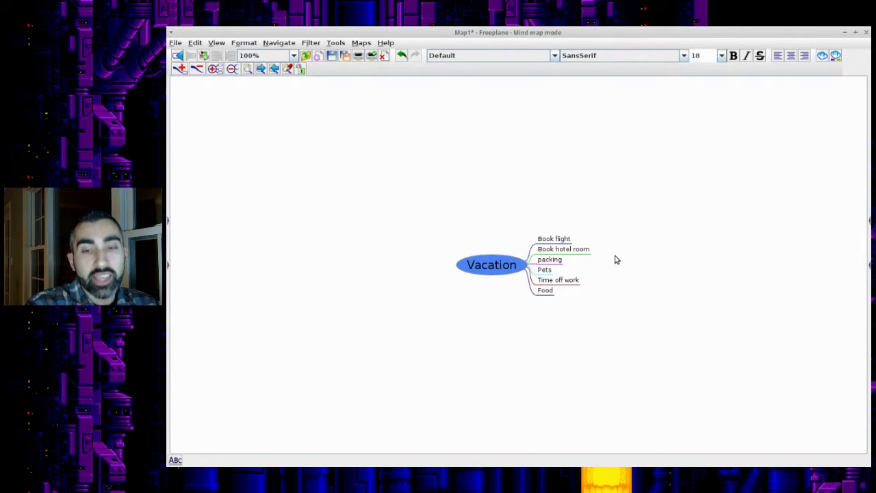
{"action": "key", "text": "Right"}
{"action": "key", "text": "Left"}
{"action": "key", "text": "Right"}
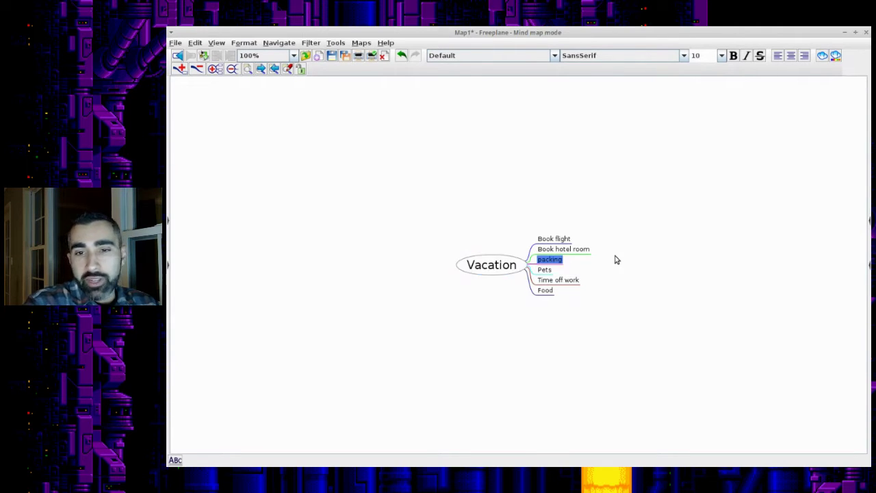
{"action": "key", "text": "Left"}
{"action": "key", "text": "Right"}
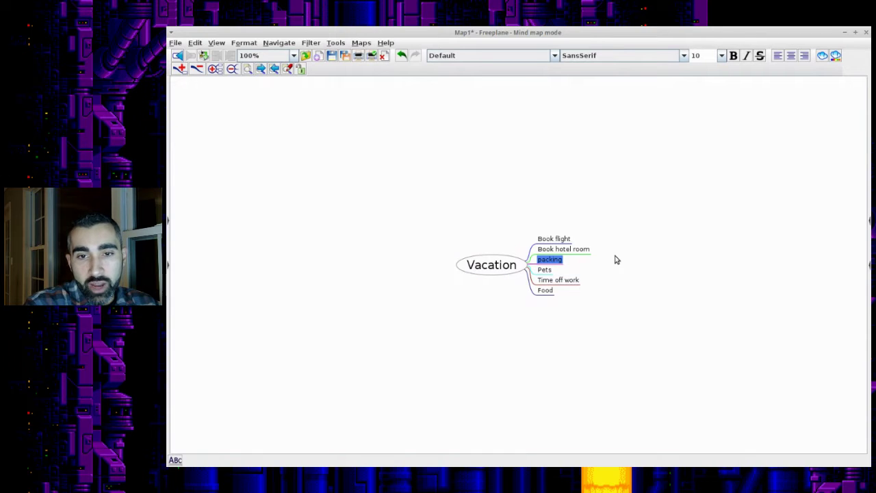
{"action": "key", "text": "Left"}
{"action": "key", "text": "Insert"}
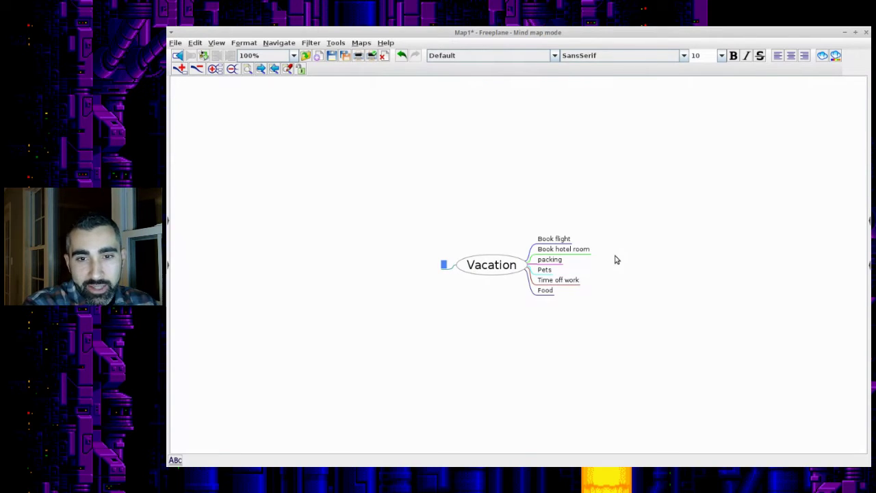
{"action": "key", "text": "Escape"}
{"action": "key", "text": "Right"}
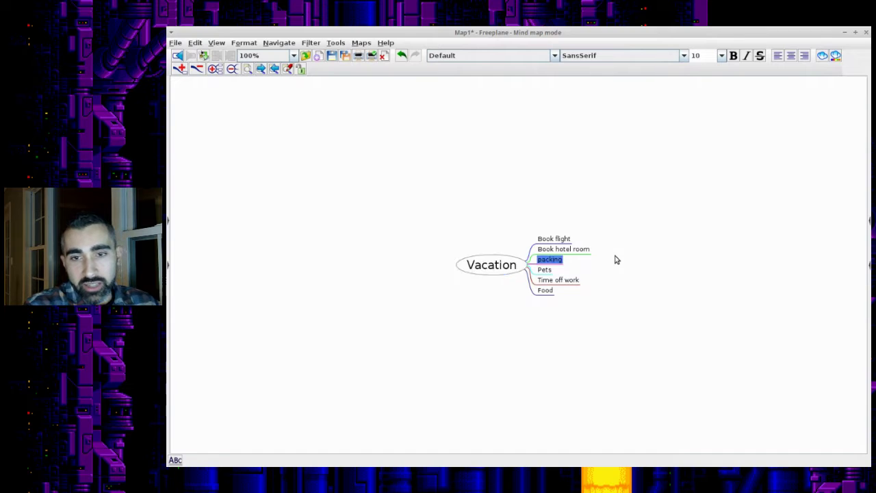
Step the selection up and down through the Vacation node's child nodes, ending on the "packing" node.
{"action": "left_click", "coordinate": [547, 290]}
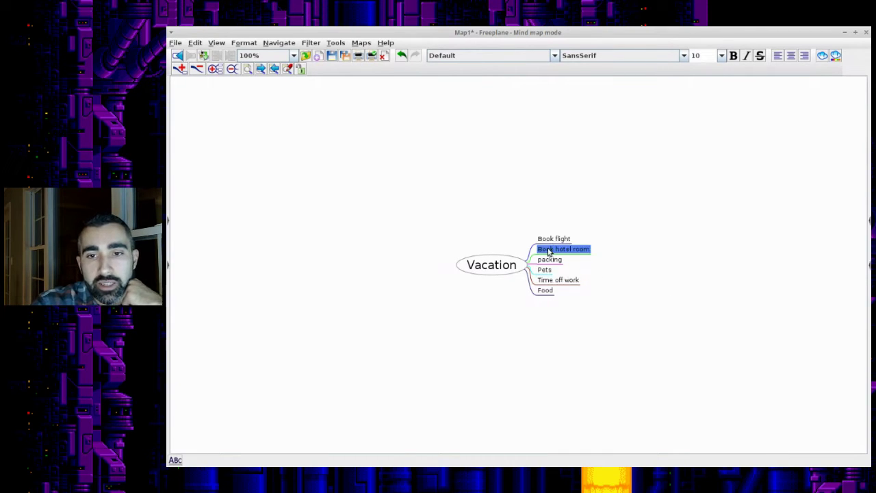
{"action": "mouse_move", "coordinate": [550, 259]}
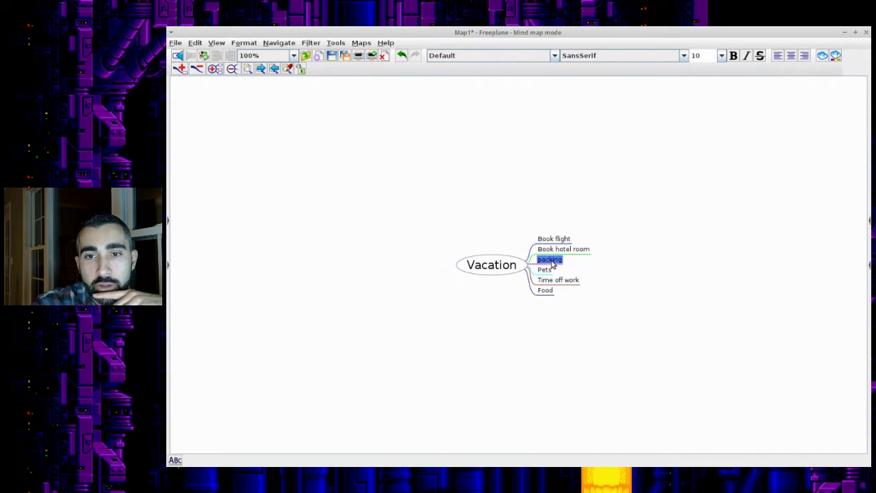
{"action": "mouse_move", "coordinate": [553, 281]}
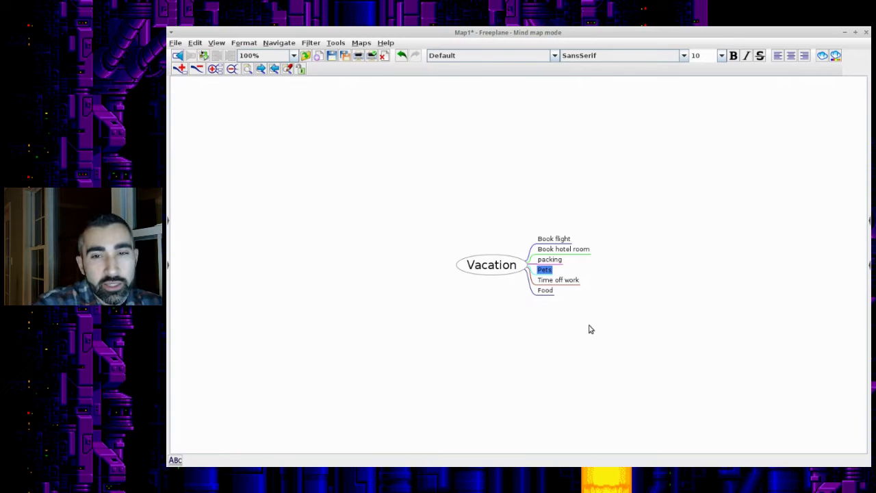
{"action": "key", "text": "Up"}
{"action": "key", "text": "Up"}
{"action": "key", "text": "Up"}
{"action": "key", "text": "Down"}
{"action": "key", "text": "Down"}
{"action": "key", "text": "Down"}
{"action": "key", "text": "Down"}
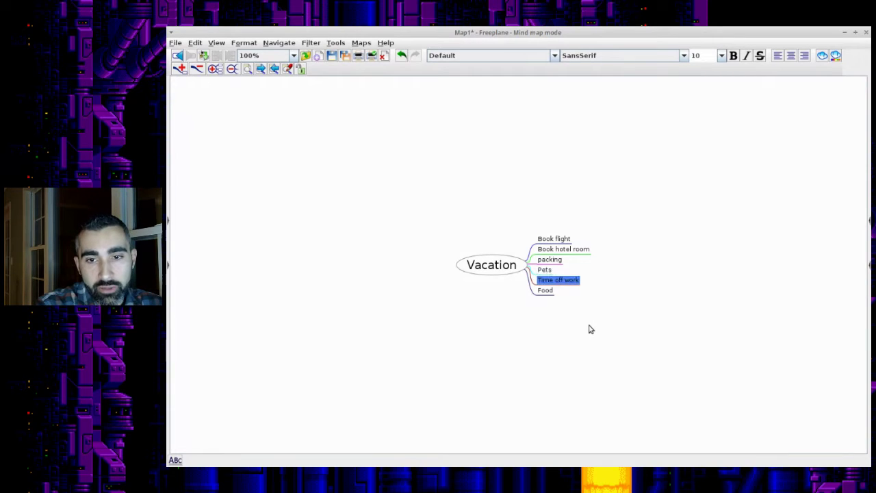
{"action": "key", "text": "Up"}
{"action": "key", "text": "Up"}
{"action": "key", "text": "Up"}
{"action": "key", "text": "Left"}
{"action": "key", "text": "Right"}
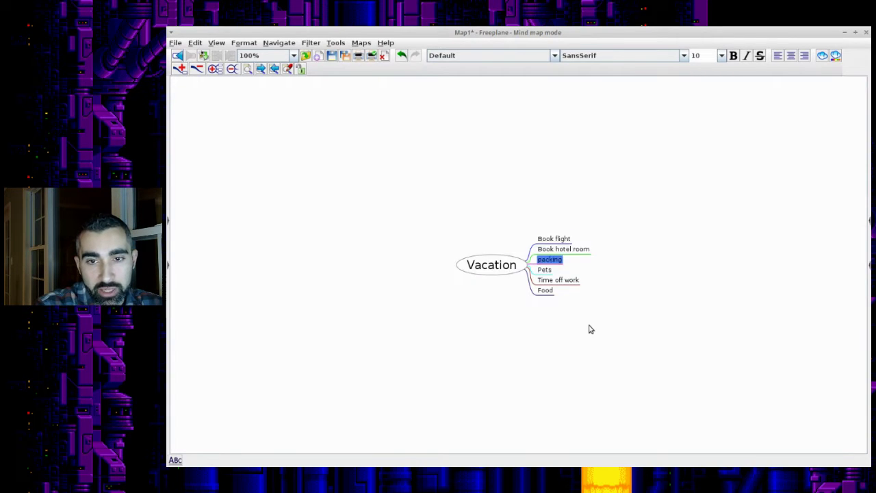
{"action": "key", "text": "Down"}
{"action": "key", "text": "Down"}
{"action": "key", "text": "Up"}
{"action": "key", "text": "Up"}
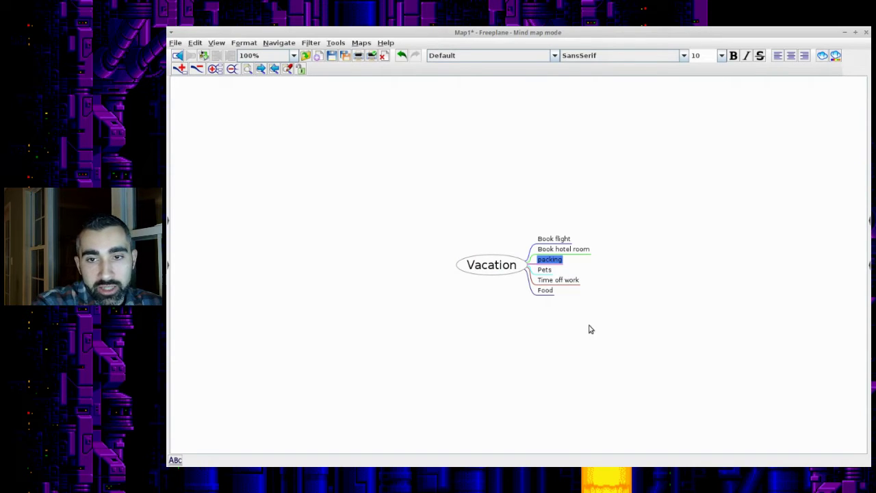
Add two child nodes, "Clothes" and "Toiletries", under the "packing" node.
{"action": "key", "text": "Tab"}
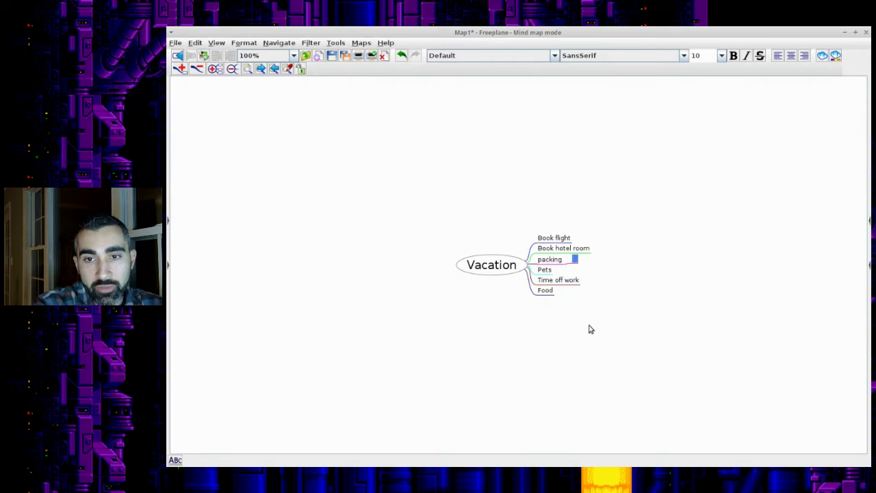
{"action": "type", "text": "c"}
{"action": "key", "text": "Return"}
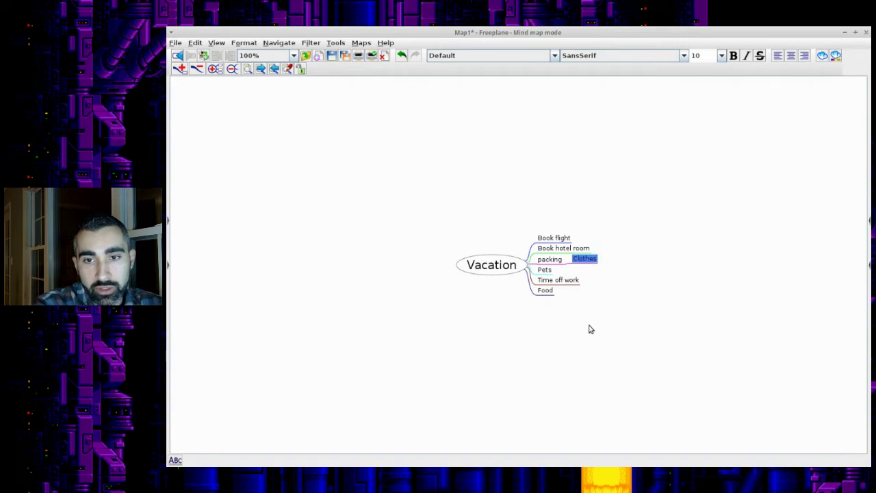
{"action": "key", "text": "Return"}
{"action": "type", "text": "Toiletries"}
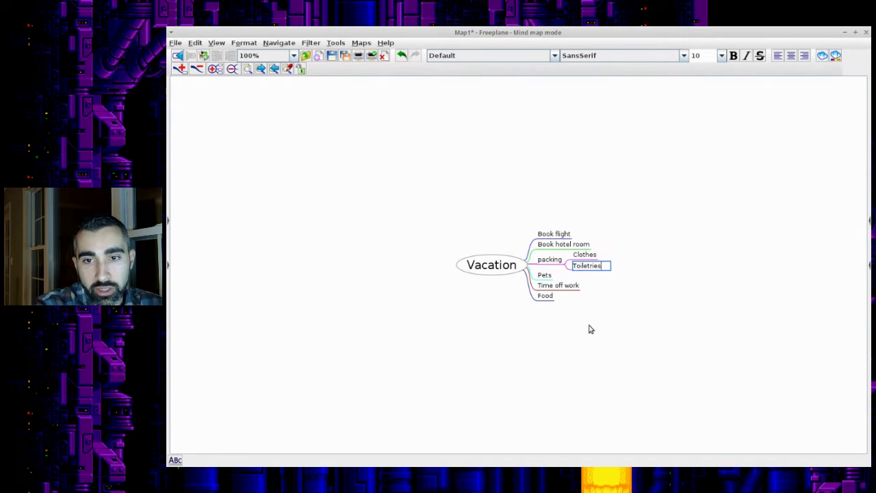
{"action": "key", "text": "Return"}
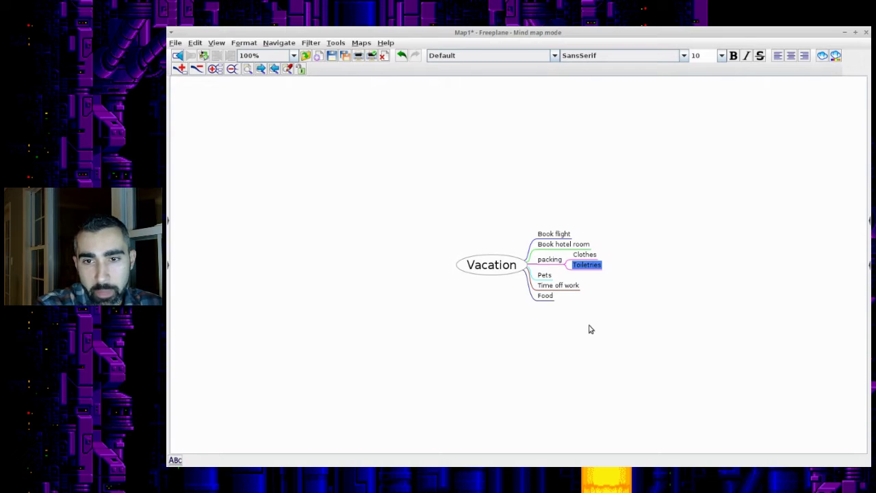
Add a sibling node named "Accomodations" directly below the "Book flight" node.
{"action": "key", "text": "Left"}
{"action": "key", "text": "Up"}
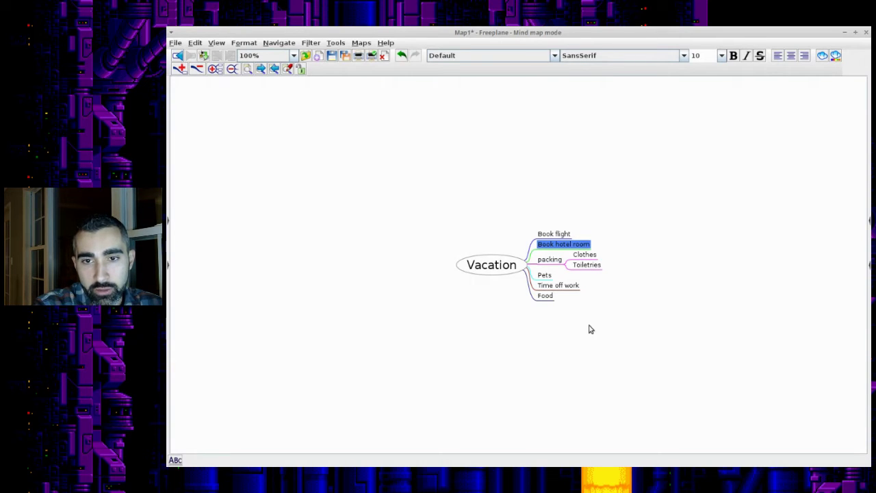
{"action": "key", "text": "Up"}
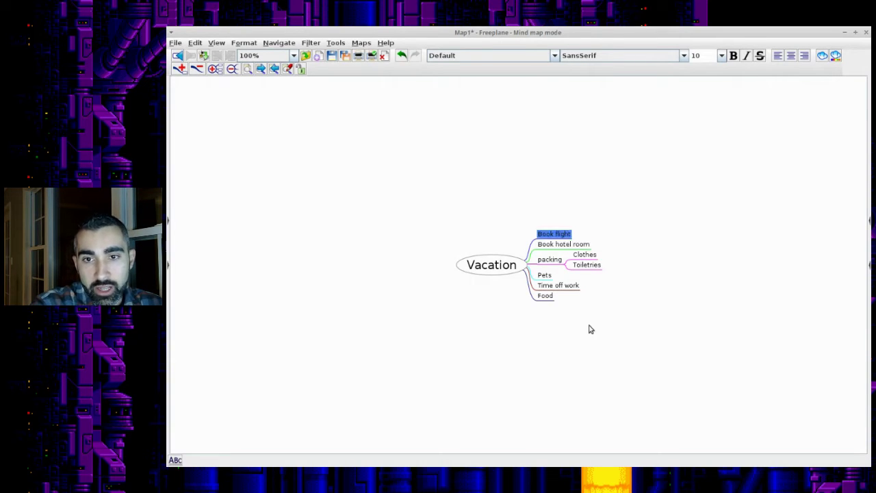
{"action": "key", "text": "Down"}
{"action": "key", "text": "Up"}
{"action": "key", "text": "Return"}
{"action": "type", "text": "A"}
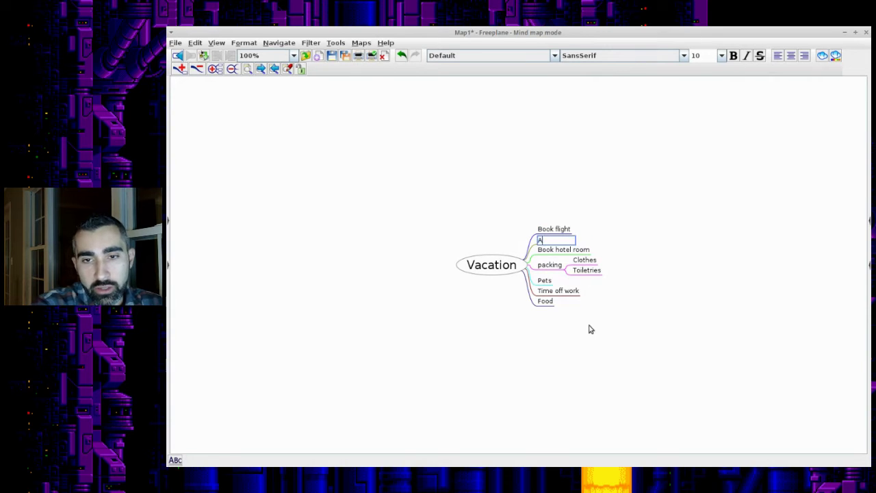
{"action": "type", "text": "ccomodations"}
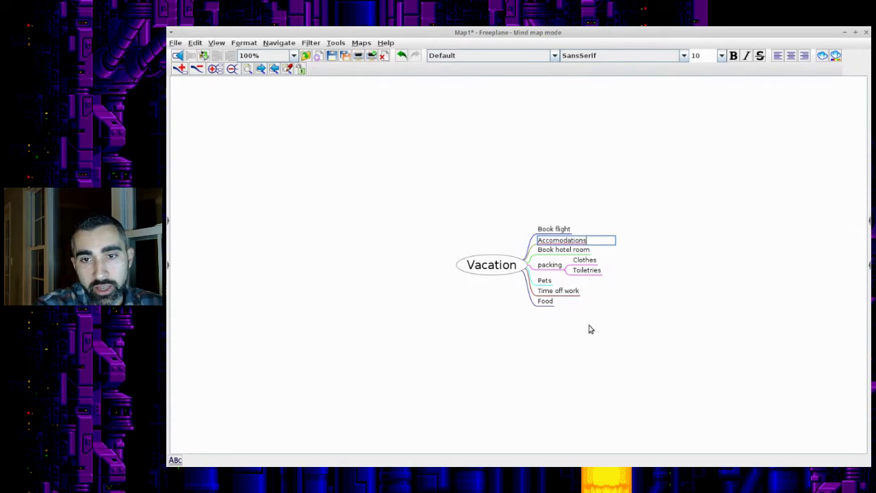
{"action": "key", "text": "Return"}
Move the "Book flight" and "Book hotel room" nodes under the "Accomodations" node as its children.
{"action": "left_click", "coordinate": [540, 230]}
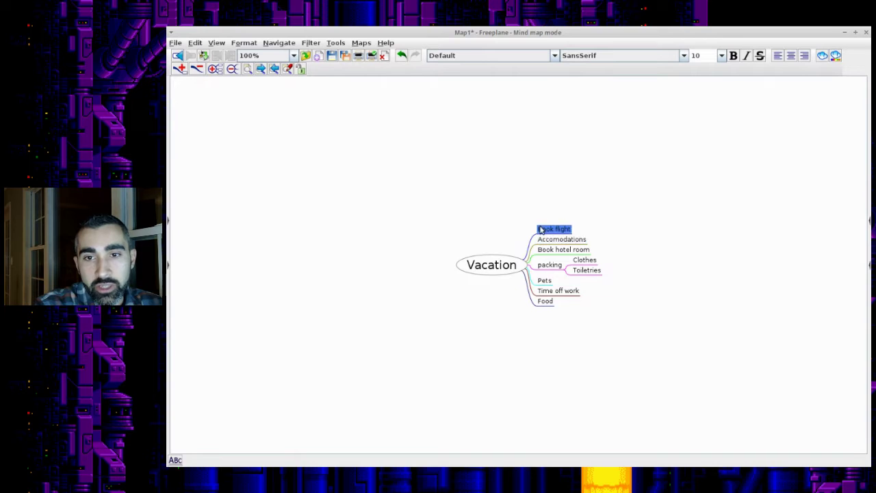
{"action": "left_click", "coordinate": [551, 240]}
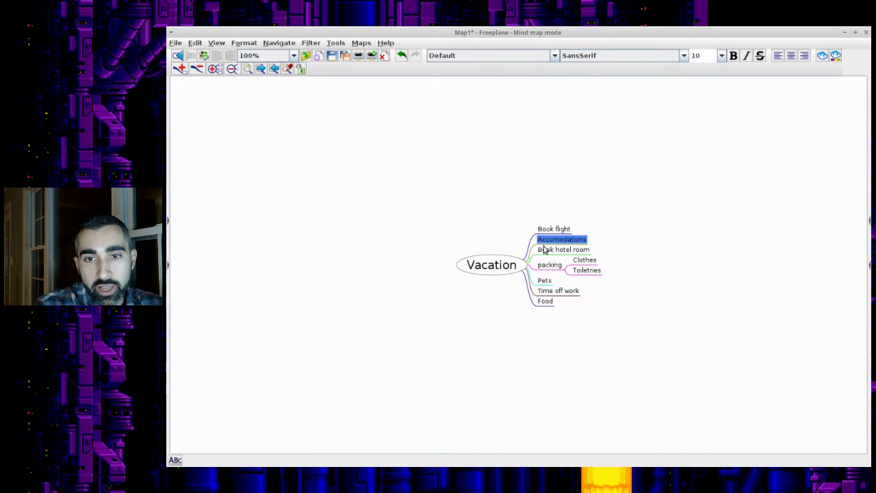
{"action": "left_click", "coordinate": [543, 231]}
{"action": "left_click_drag", "start_coordinate": [542, 231], "coordinate": [582, 236]}
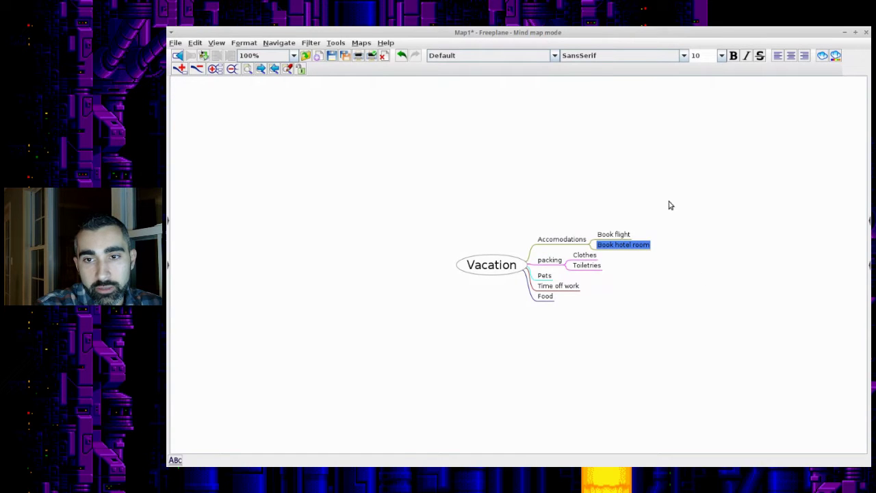
Rename the "Book flight" node under "Accomodations" as "Flight".
{"action": "key", "text": "Left"}
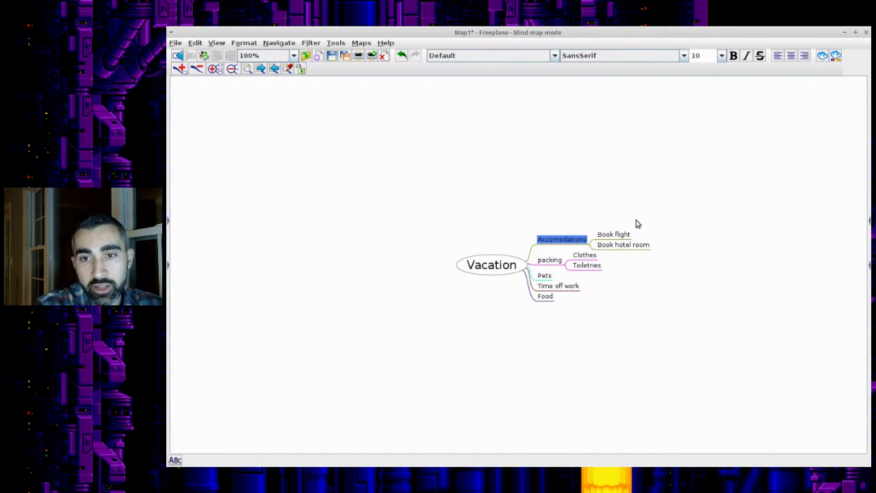
{"action": "key", "text": "Right"}
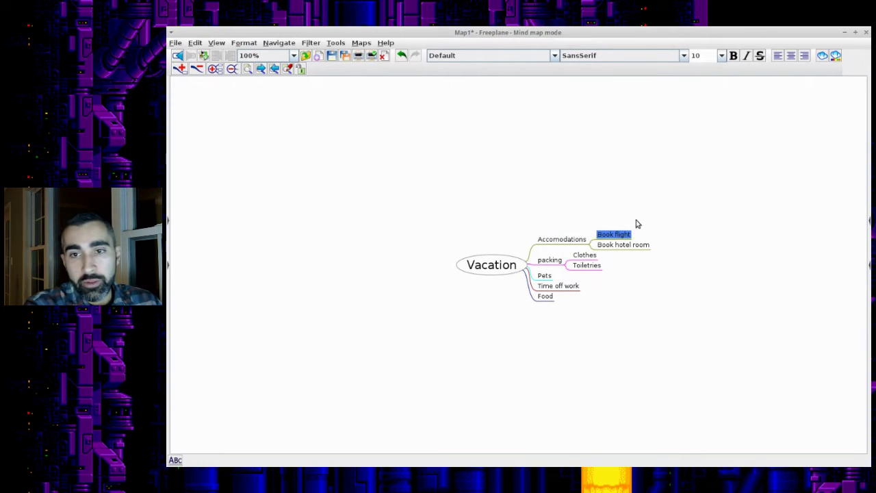
{"action": "type", "text": "Fkug"}
{"action": "key", "text": "BackSpace"}
{"action": "key", "text": "BackSpace"}
{"action": "key", "text": "BackSpace"}
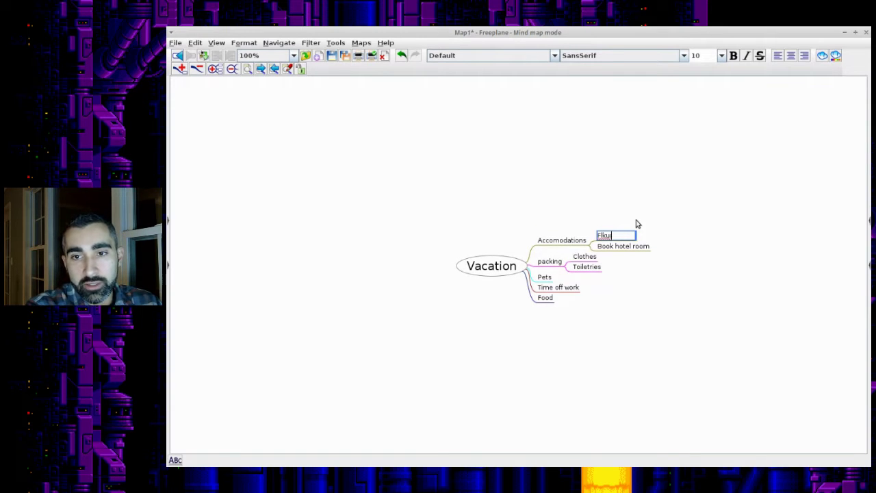
{"action": "type", "text": "light"}
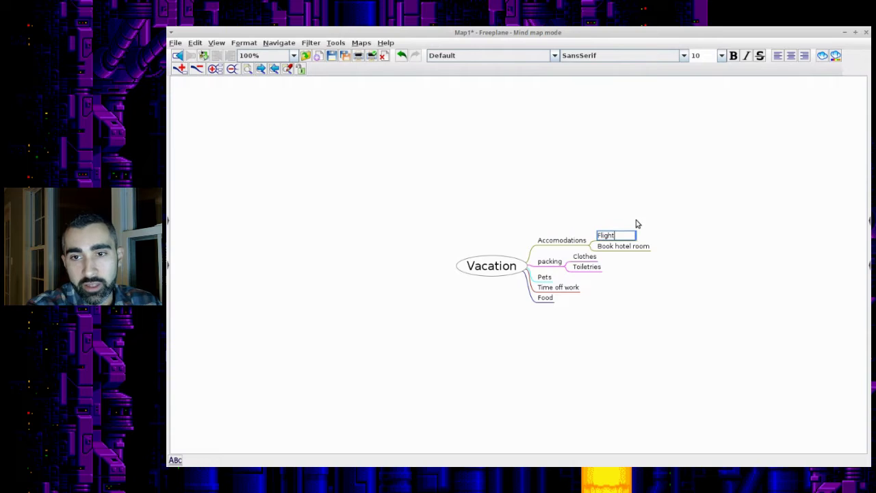
{"action": "key", "text": "Return"}
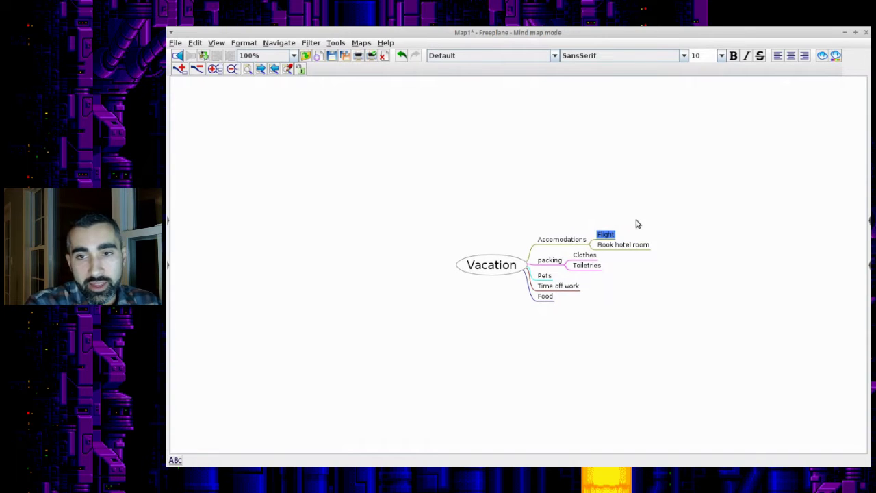
Rename the "Book hotel room" node as "Hotel" and return the selection to its parent "Accomodations" node.
{"action": "key", "text": "Down"}
{"action": "type", "text": "Hotel"}
{"action": "key", "text": "Return"}
{"action": "key", "text": "Left"}
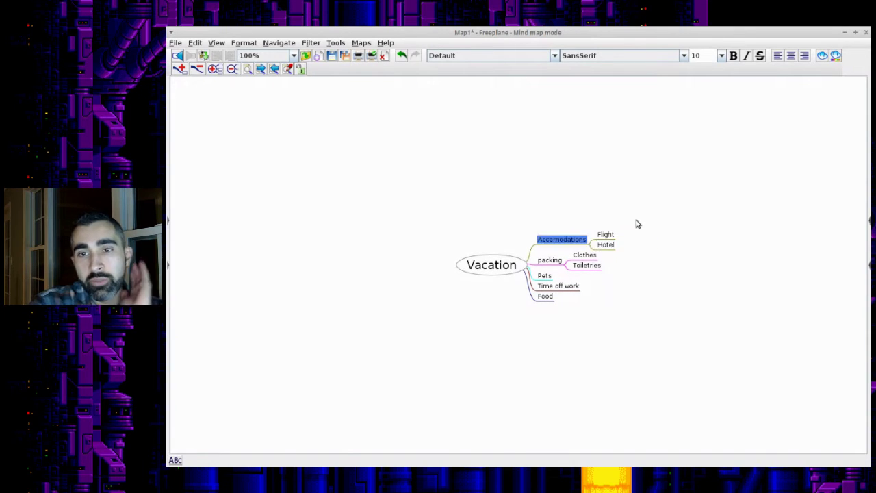
{"action": "key", "text": "Down"}
{"action": "key", "text": "Down"}
{"action": "key", "text": "Down"}
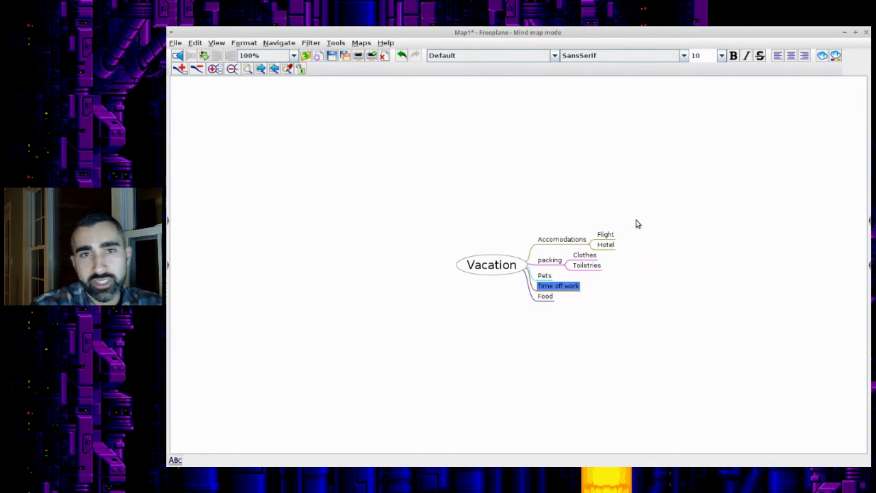
{"action": "left_click", "coordinate": [545, 297]}
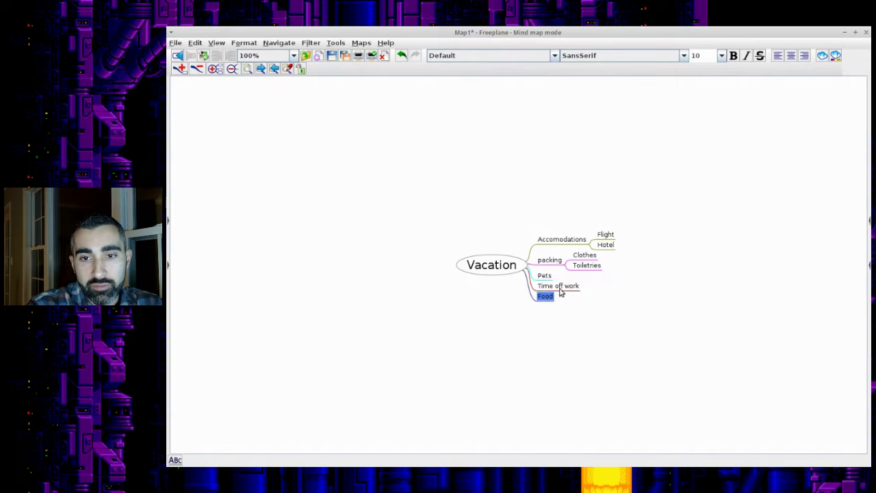
{"action": "mouse_move", "coordinate": [545, 282]}
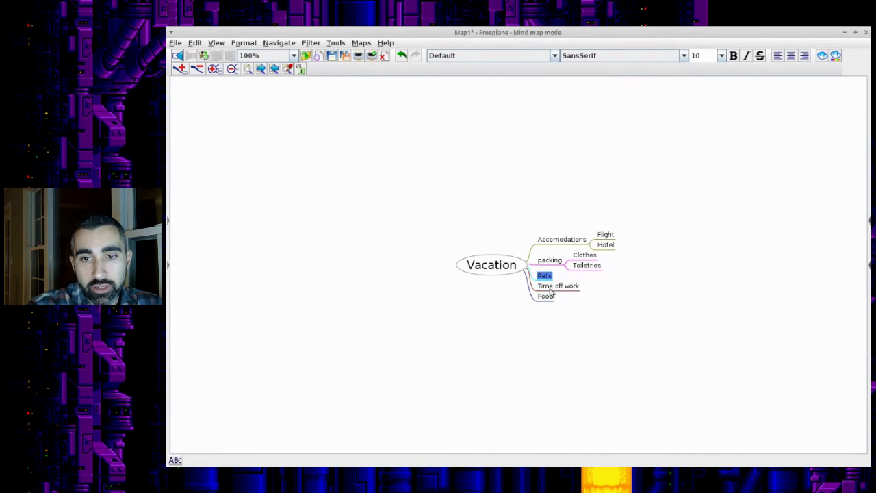
{"action": "mouse_move", "coordinate": [547, 299]}
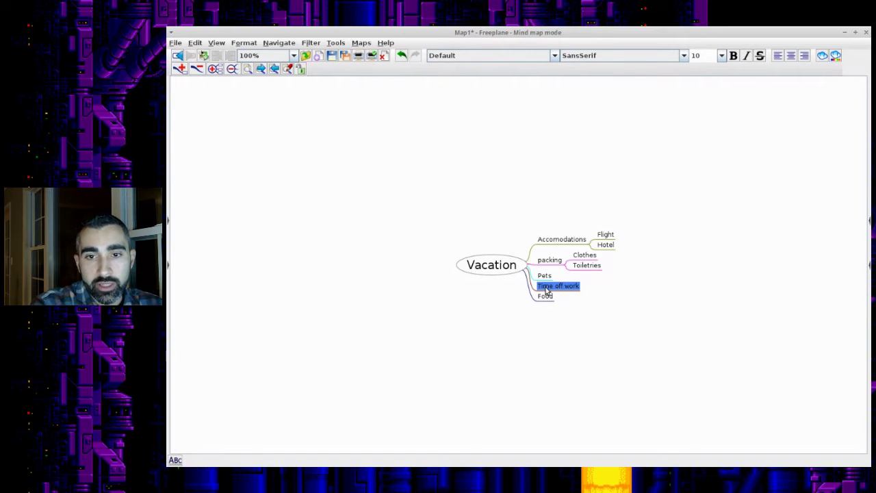
{"action": "key", "text": "Left"}
{"action": "key", "text": "Right"}
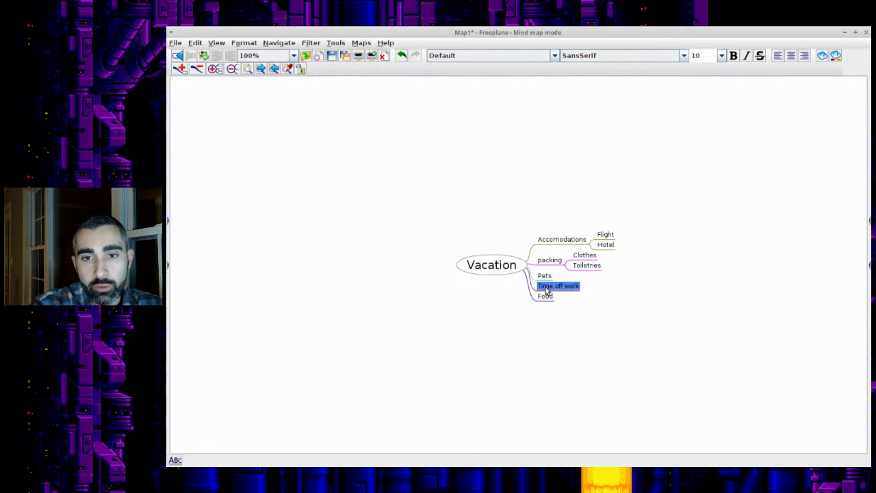
Add a child node named "Before" directly under the central Vacation node.
{"action": "key", "text": "Left"}
{"action": "key", "text": "Tab"}
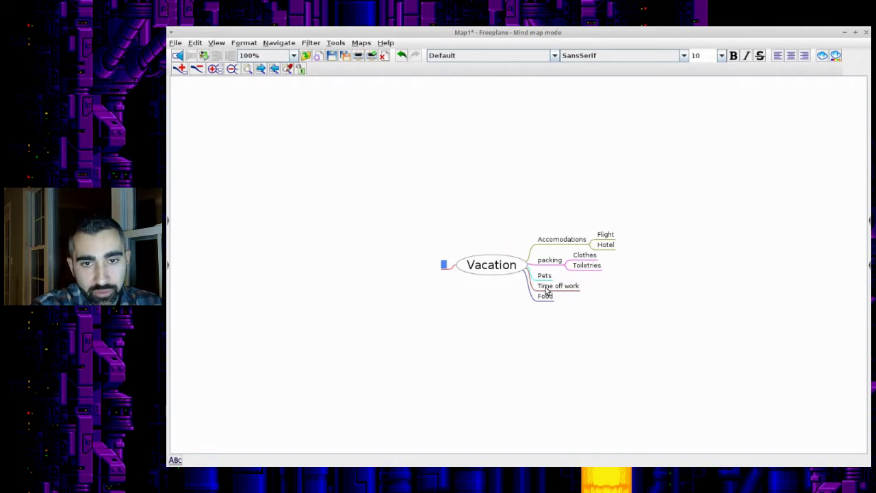
{"action": "type", "text": "TODO i"}
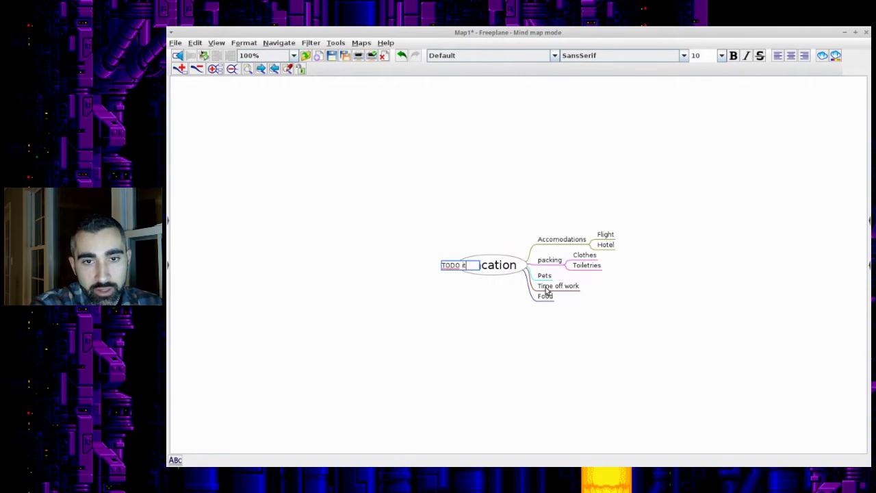
{"action": "key", "text": "BackSpace"}
{"action": "key", "text": "BackSpace"}
{"action": "key", "text": "BackSpace"}
{"action": "key", "text": "BackSpace"}
{"action": "key", "text": "BackSpace"}
{"action": "key", "text": "BackSpace"}
{"action": "type", "text": "Before"}
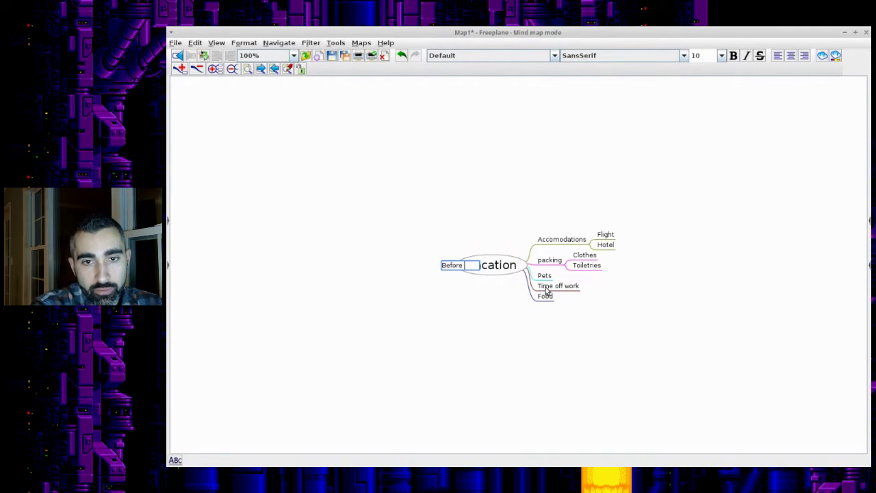
{"action": "key", "text": "Return"}
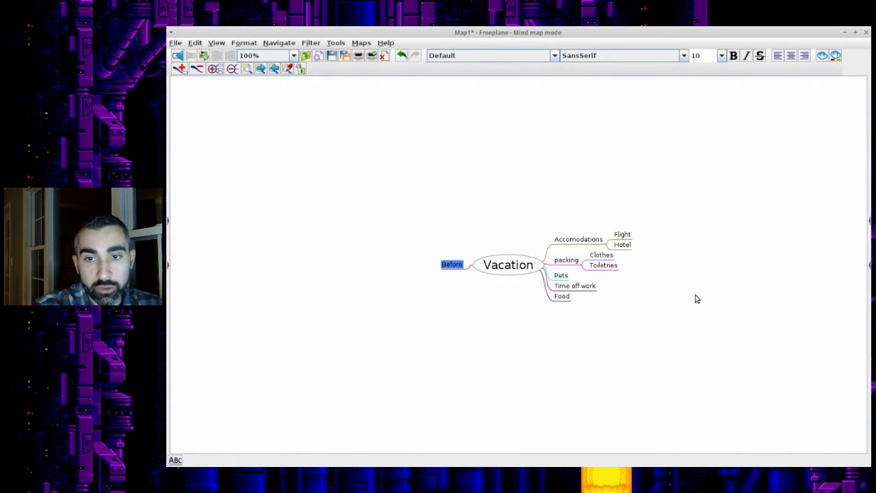
Move the "Time off work" node under the "Before" node as its child and select "Before".
{"action": "left_click", "coordinate": [567, 287]}
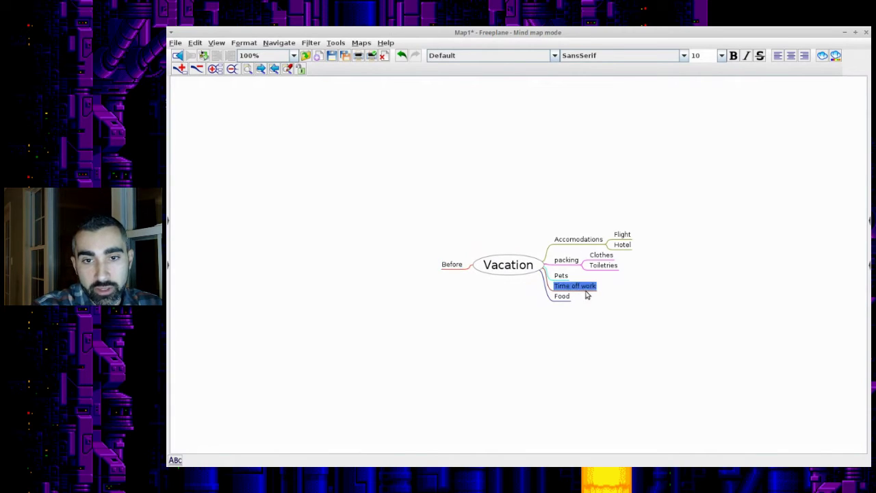
{"action": "left_click_drag", "start_coordinate": [439, 269], "coordinate": [442, 271]}
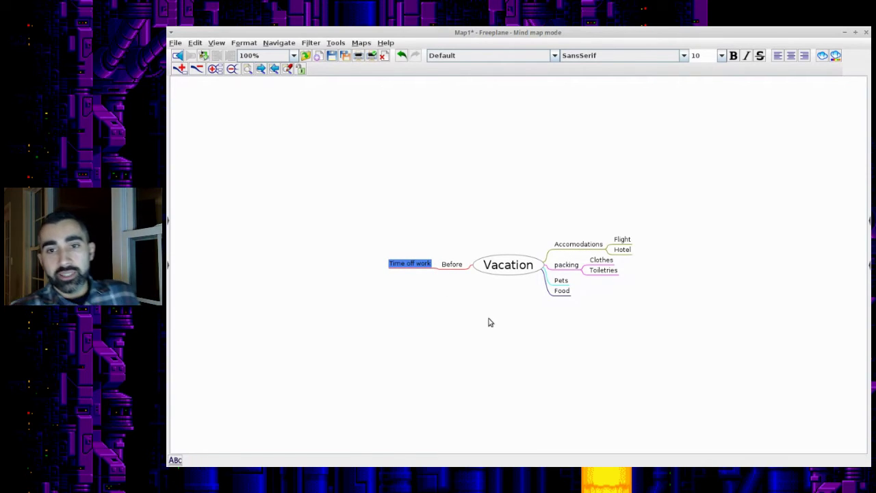
{"action": "key", "text": "Right"}
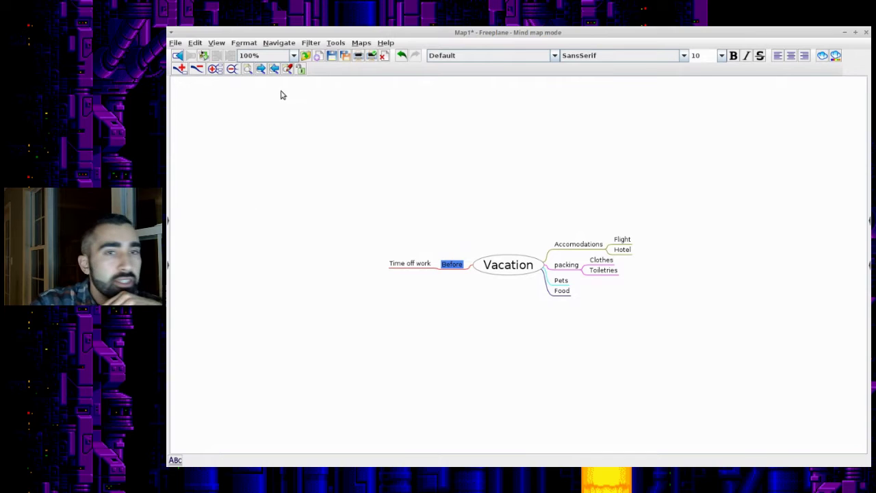
Switch the map to outline view and select the "Time off work" node in it.
{"action": "left_click", "coordinate": [217, 44]}
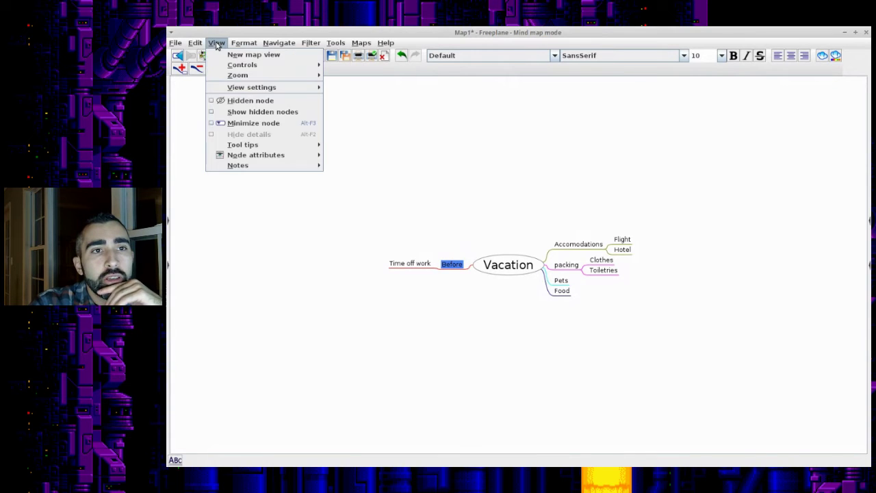
{"action": "mouse_move", "coordinate": [269, 90]}
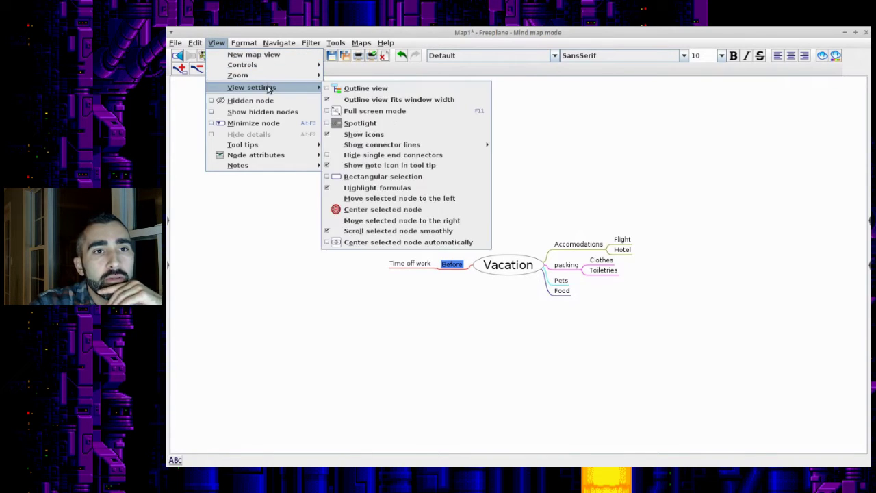
{"action": "left_click", "coordinate": [329, 93]}
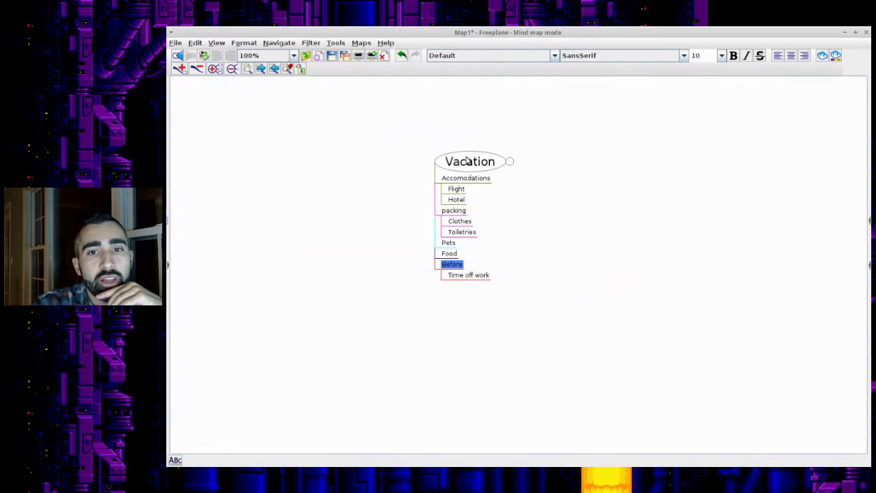
{"action": "left_click", "coordinate": [459, 277]}
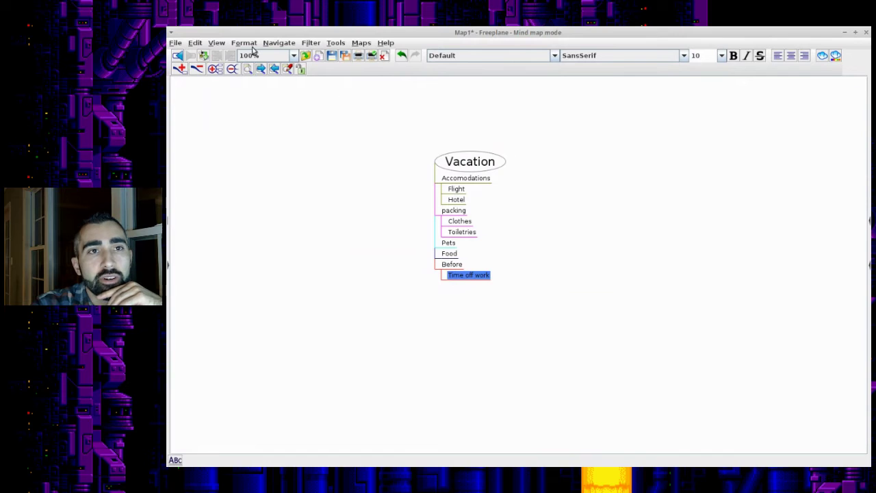
Turn off outline view to restore the mind map layout and reposition the map on the canvas.
{"action": "left_click", "coordinate": [217, 43]}
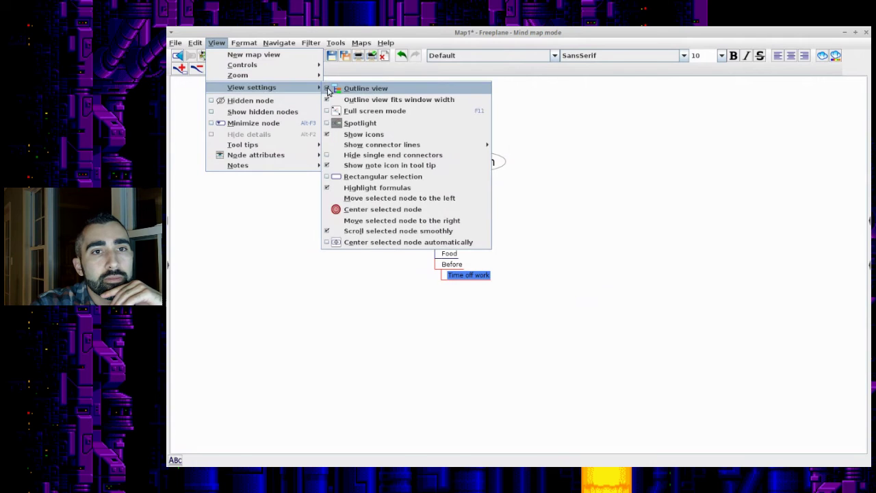
{"action": "left_click", "coordinate": [325, 89]}
{"action": "left_click_drag", "start_coordinate": [542, 213], "coordinate": [466, 178]}
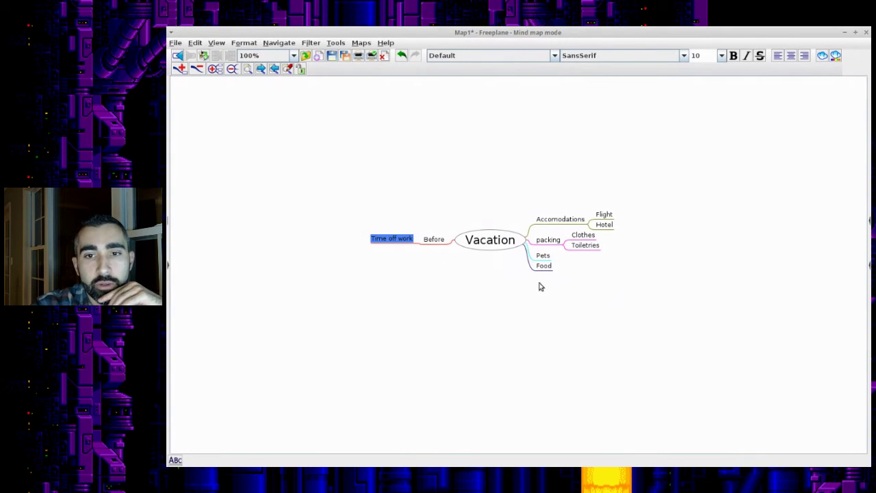
Display the note panel with the "Food" node selected.
{"action": "left_click", "coordinate": [544, 255]}
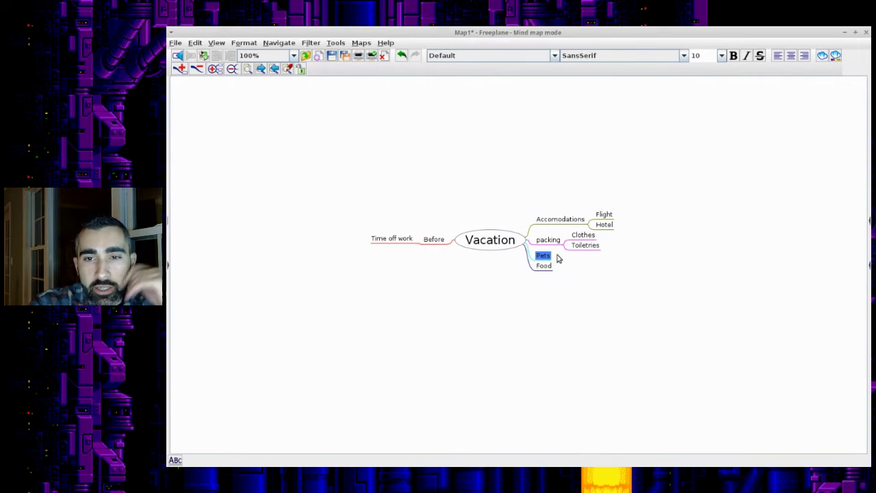
{"action": "mouse_move", "coordinate": [543, 267]}
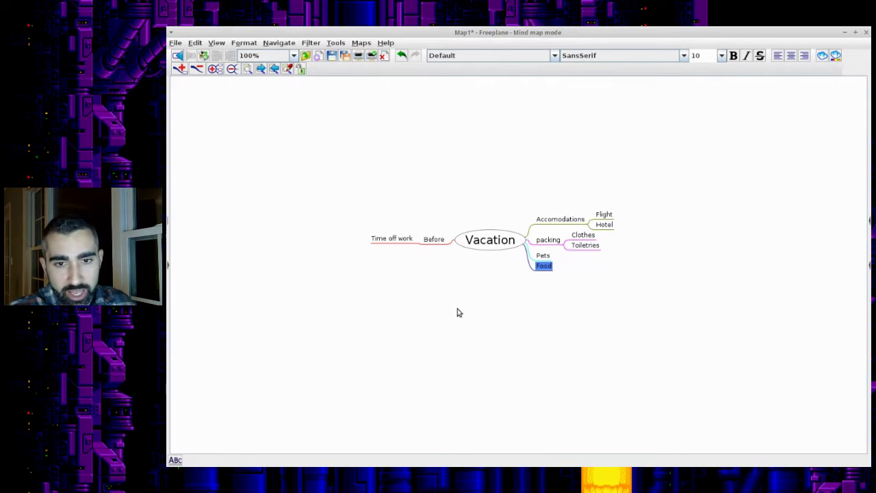
{"action": "right_click", "coordinate": [418, 299]}
{"action": "left_click", "coordinate": [383, 289]}
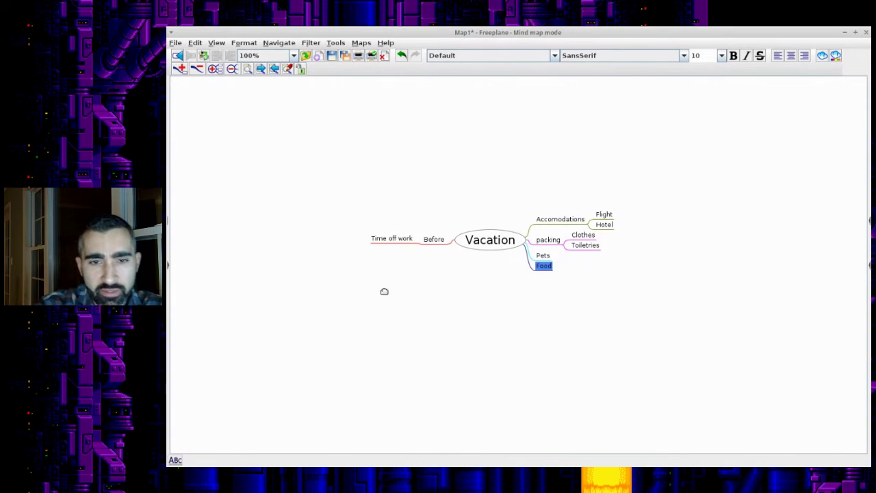
{"action": "right_click", "coordinate": [384, 290]}
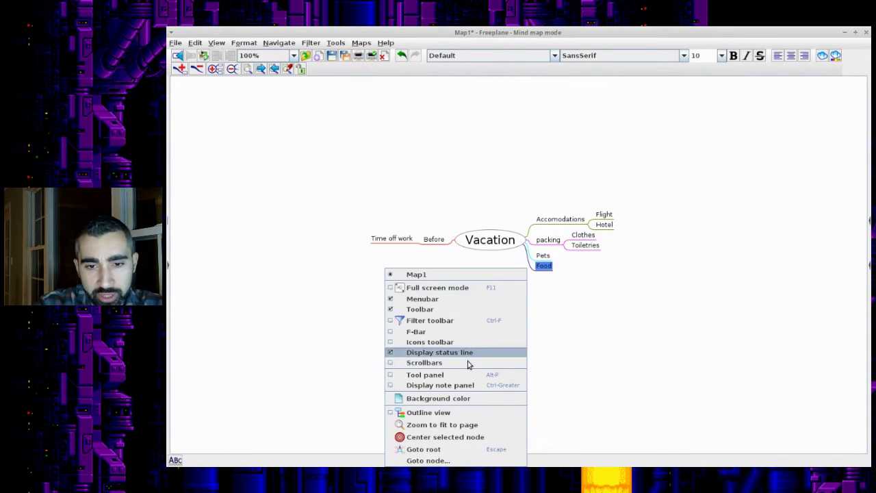
{"action": "left_click", "coordinate": [390, 388]}
{"action": "left_click_drag", "start_coordinate": [490, 201], "coordinate": [489, 133]}
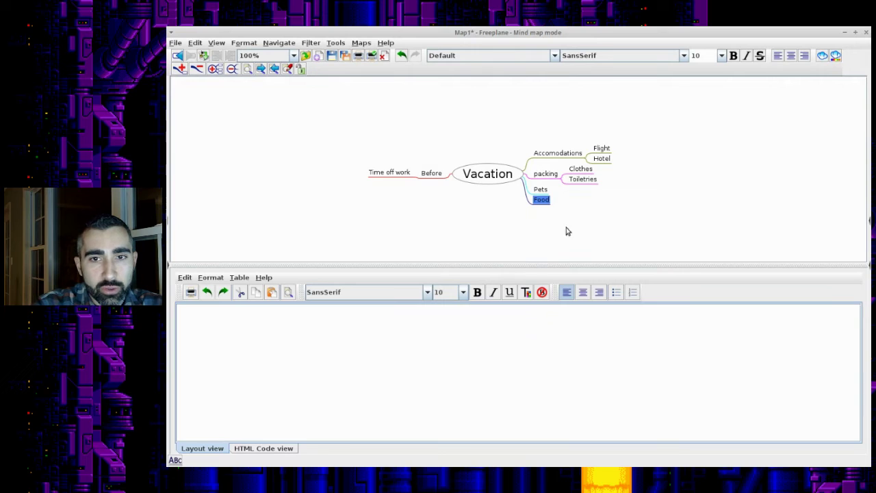
Check the notes of the "Clothes" and "Toiletries" nodes, ending on "Clothes".
{"action": "left_click", "coordinate": [539, 190]}
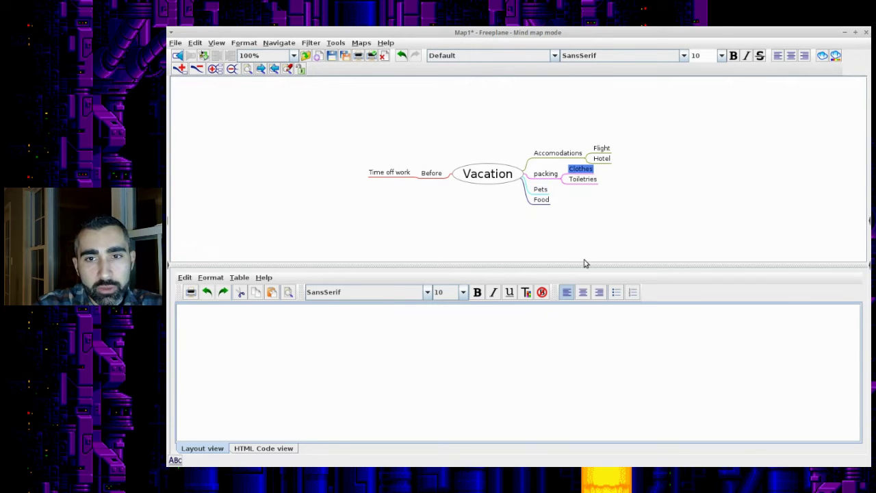
{"action": "left_click", "coordinate": [583, 183]}
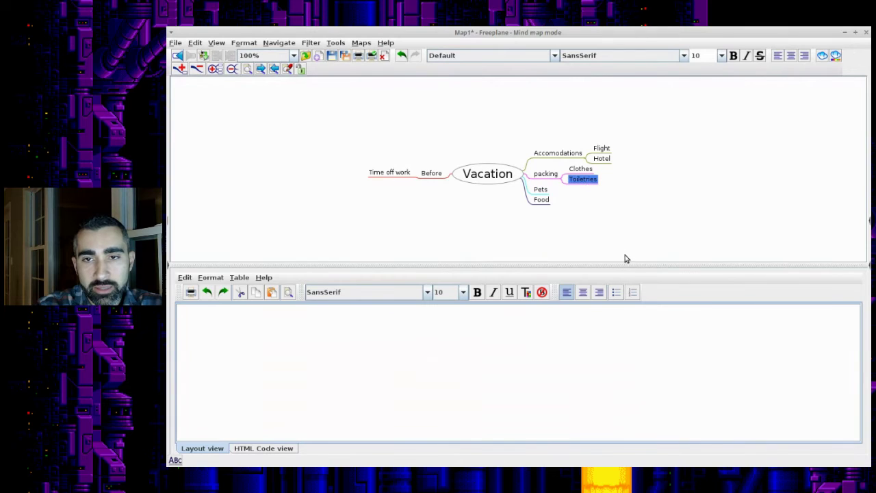
{"action": "key", "text": "Up"}
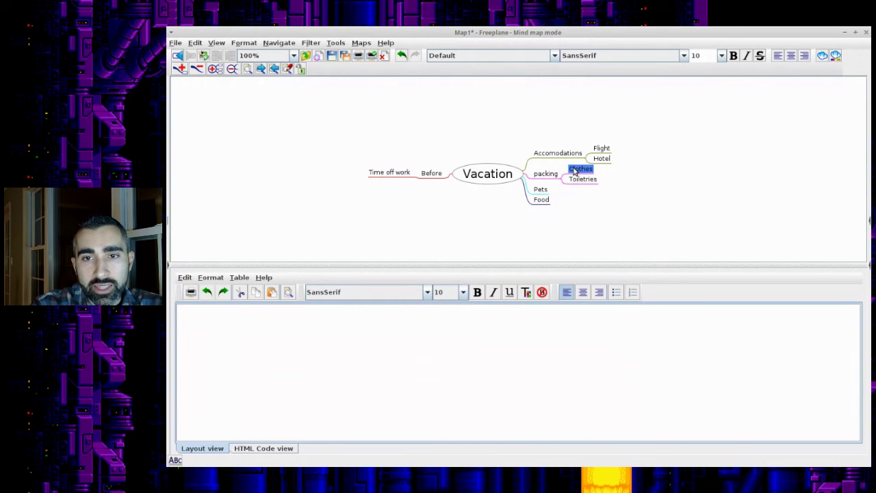
Fold the "packing" node's children and unfold them again.
{"action": "right_click", "coordinate": [580, 174]}
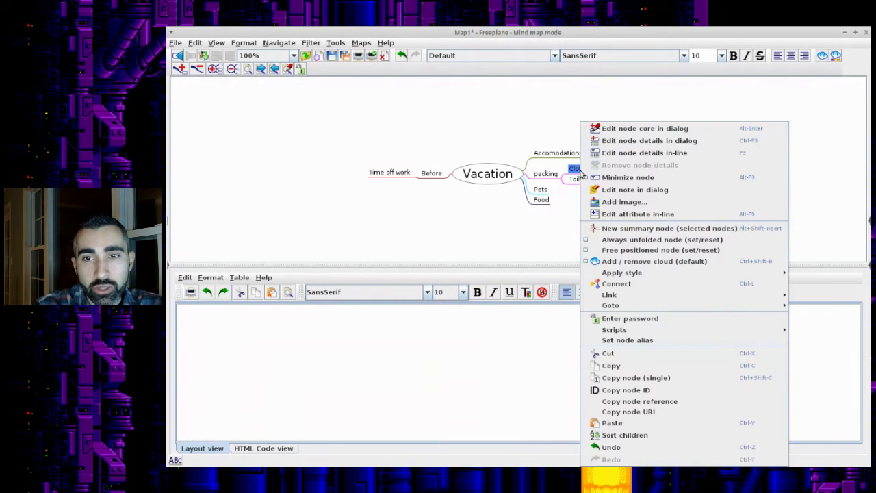
{"action": "left_click", "coordinate": [562, 175]}
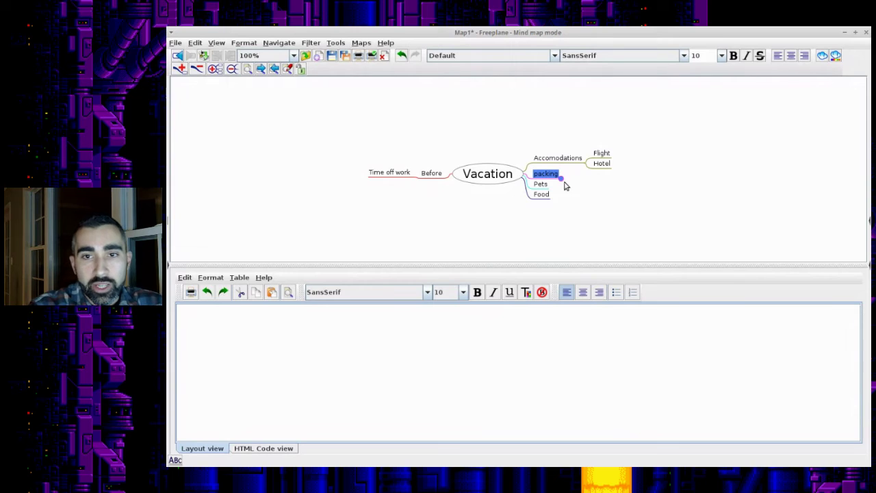
{"action": "left_click", "coordinate": [561, 177]}
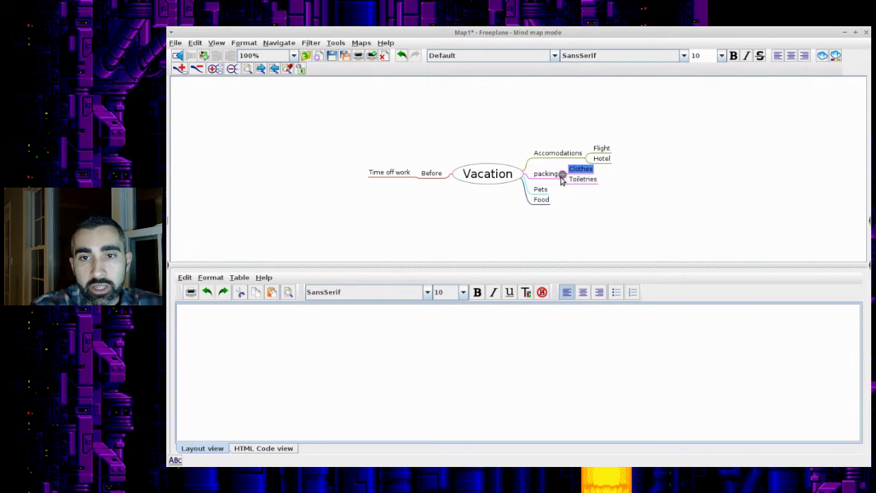
Collapse and expand the "packing" branch twice more.
{"action": "left_click", "coordinate": [562, 176]}
{"action": "left_click", "coordinate": [563, 176]}
{"action": "left_click", "coordinate": [563, 176]}
{"action": "left_click", "coordinate": [563, 176]}
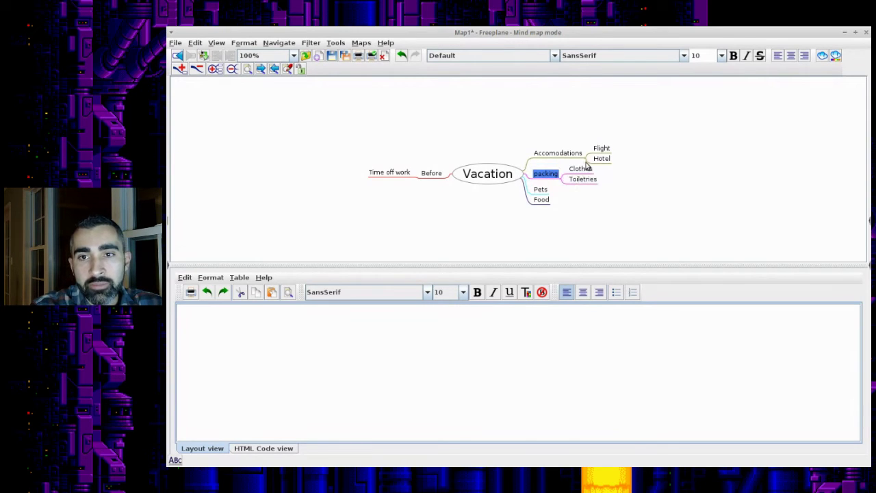
Compare the notes of the "Clothes" and "Toiletries" nodes by switching between them.
{"action": "left_click", "coordinate": [585, 169]}
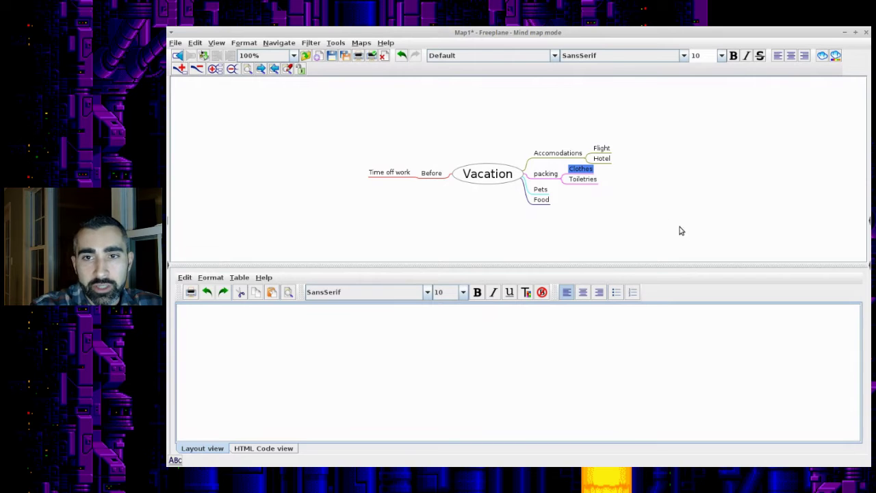
{"action": "left_click", "coordinate": [588, 179]}
{"action": "left_click", "coordinate": [586, 170]}
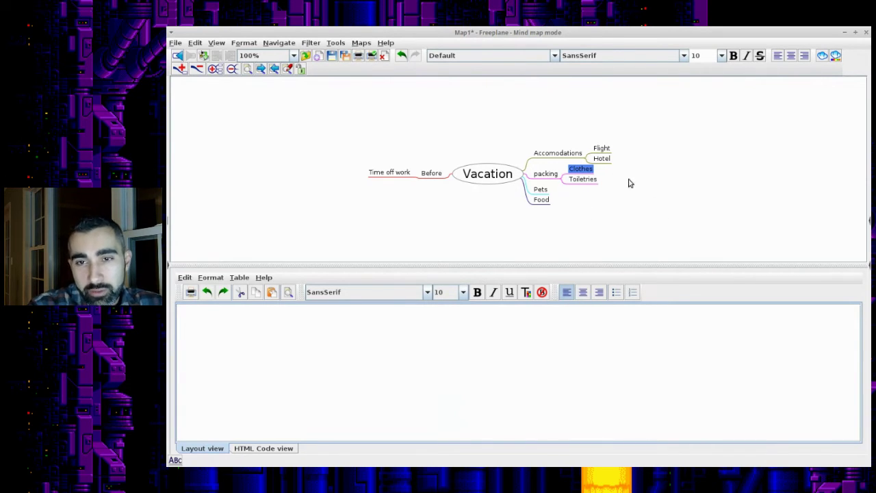
{"action": "left_click", "coordinate": [582, 180]}
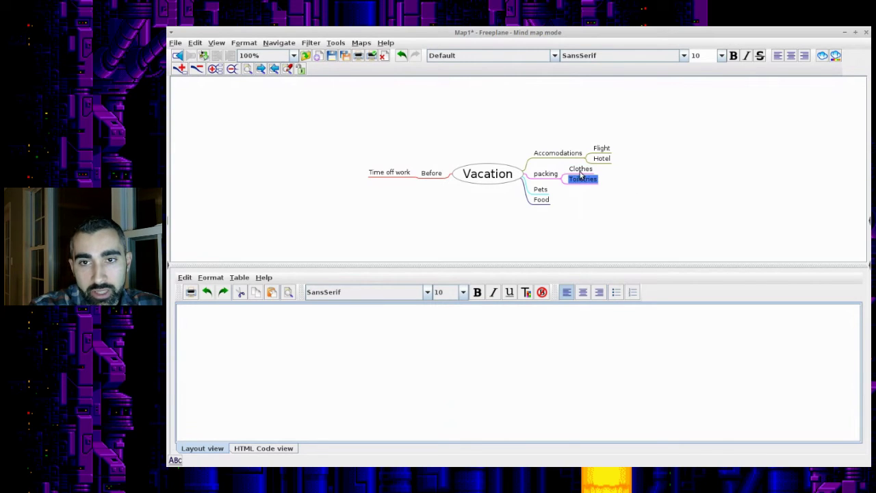
Write a bulleted list in the "Clothes" node's note with the items Shirt, Underwear and Socks.
{"action": "mouse_move", "coordinate": [580, 171]}
{"action": "left_click", "coordinate": [518, 371]}
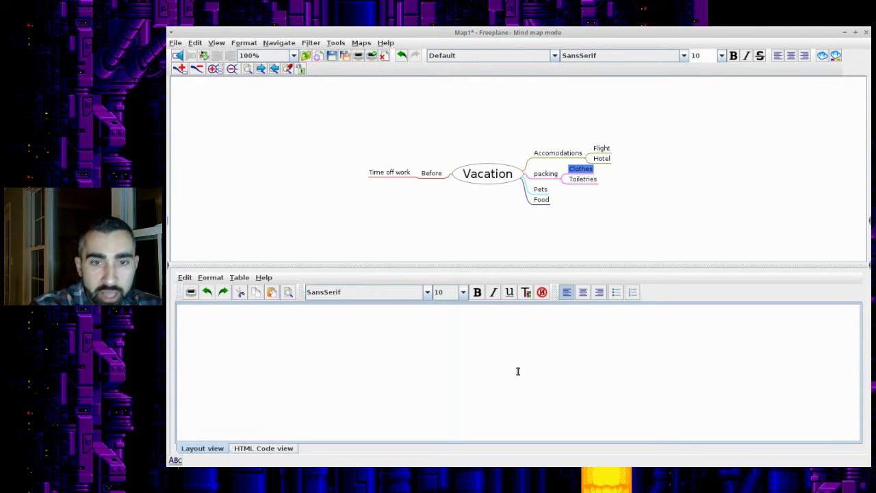
{"action": "left_click", "coordinate": [616, 292]}
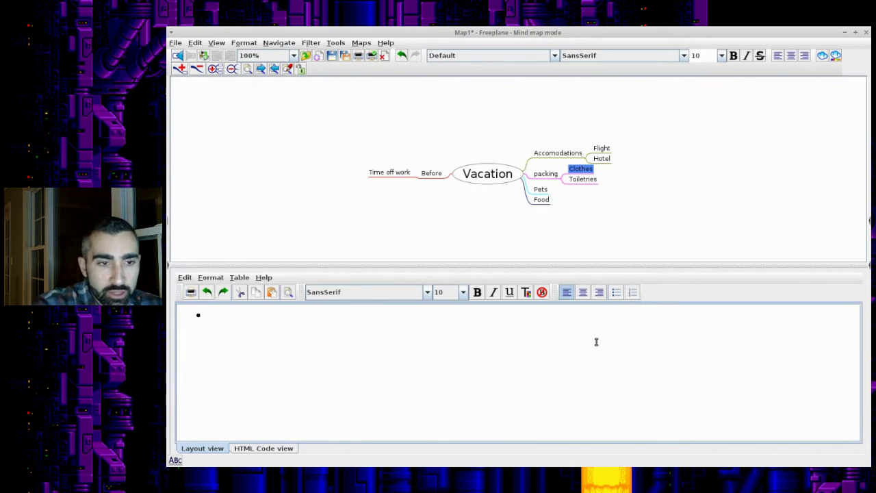
{"action": "type", "text": "Shirt "}
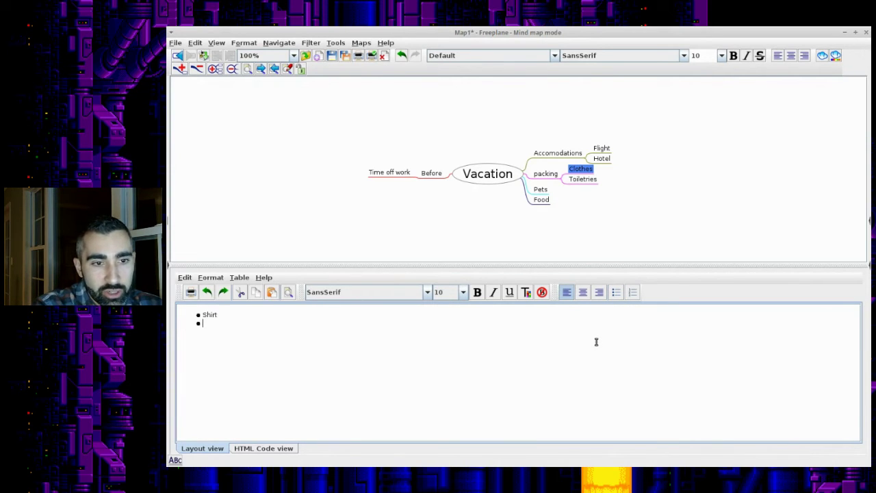
{"action": "type", "text": "Underwe"}
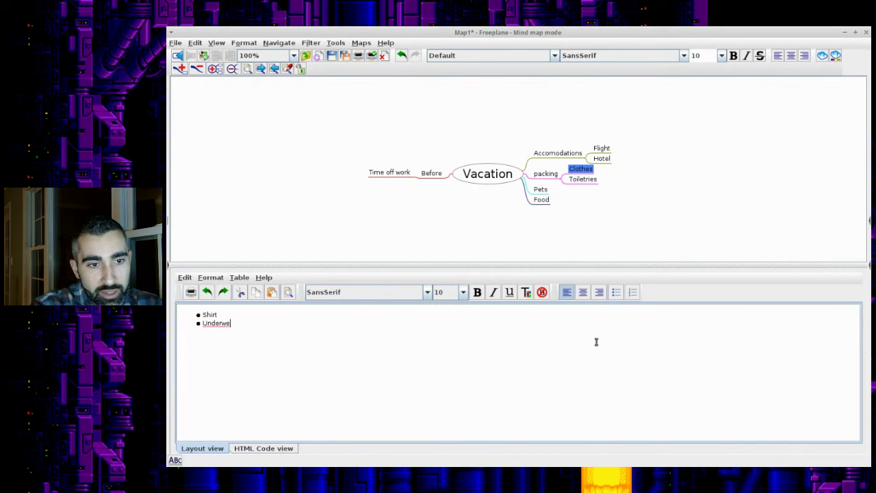
{"action": "type", "text": "ar"}
{"action": "key", "text": "Return"}
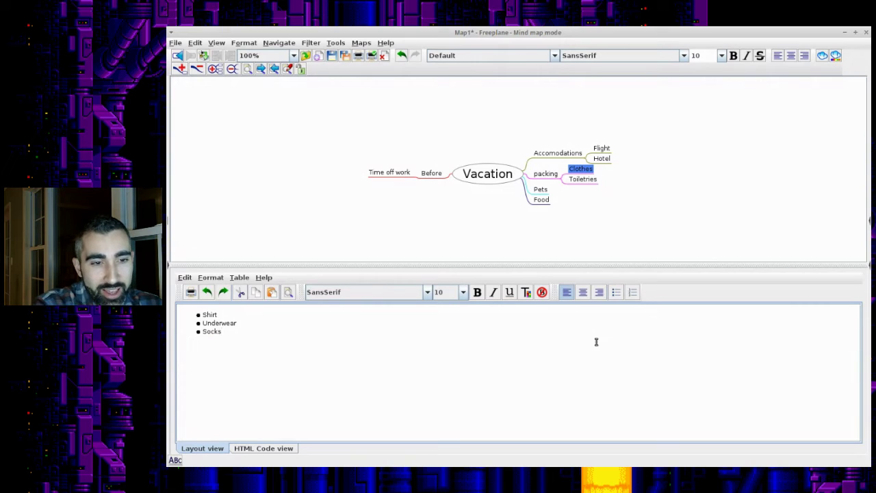
{"action": "type", "text": "Socks"}
{"action": "key", "text": "ctrl+s"}
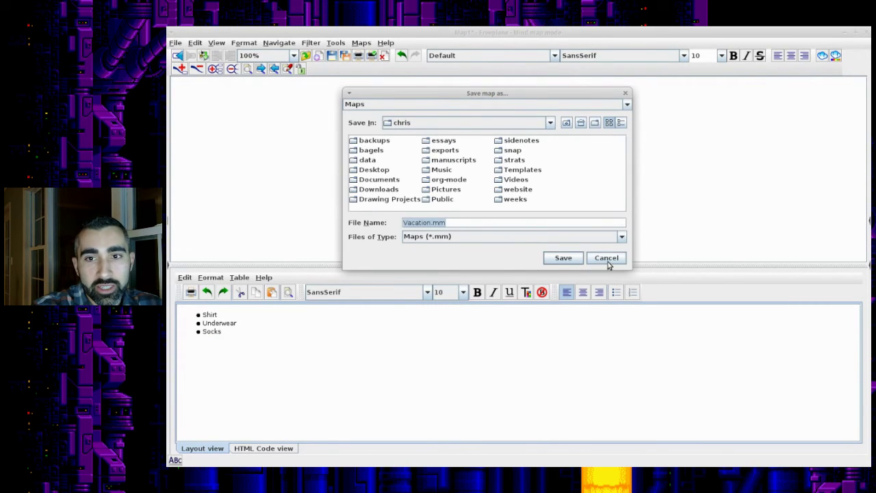
{"action": "left_click", "coordinate": [607, 258]}
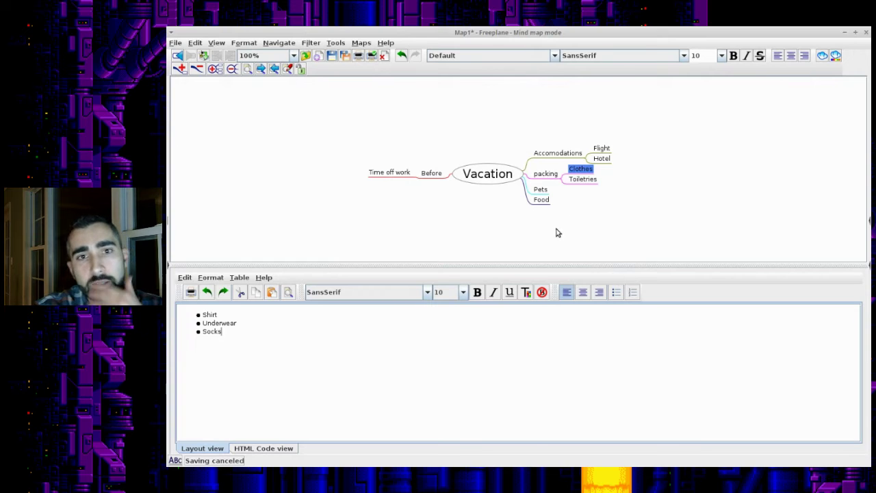
{"action": "key", "text": "ctrl+s"}
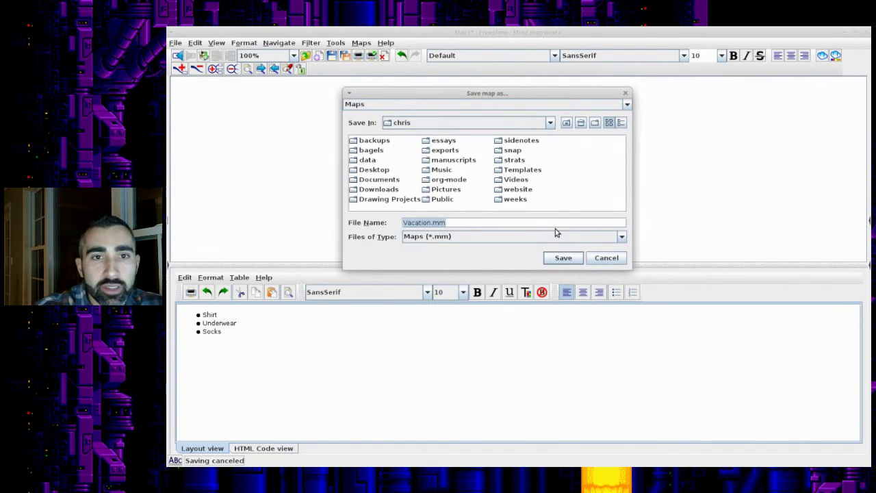
{"action": "left_click", "coordinate": [619, 258]}
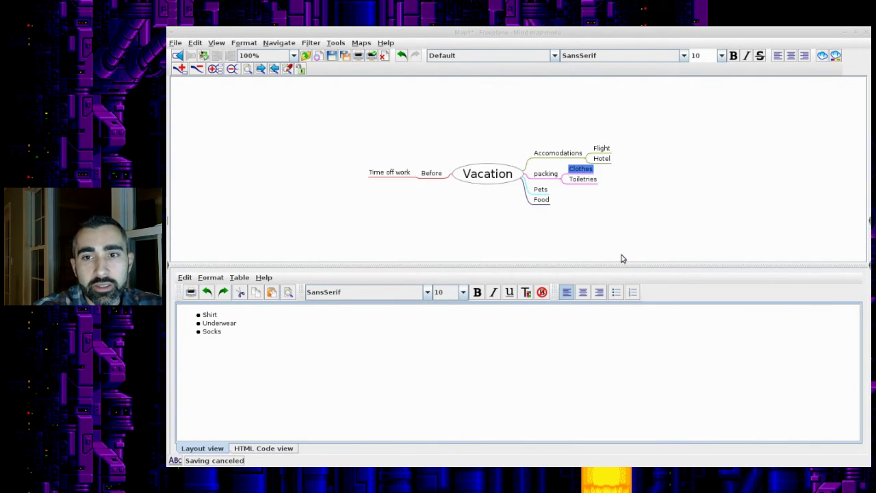
Switch to the "Toiletries" node and back to "Clothes" to store and review the clothes list note.
{"action": "left_click", "coordinate": [580, 180]}
{"action": "left_click", "coordinate": [595, 170]}
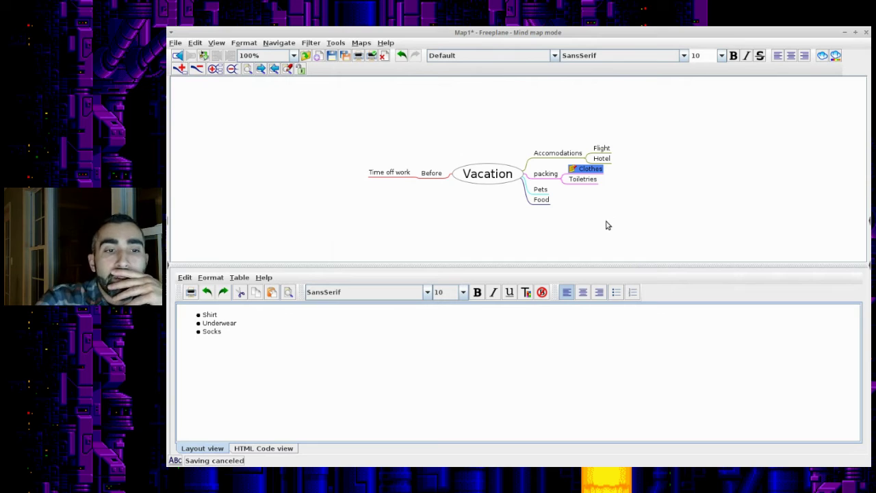
{"action": "left_click", "coordinate": [437, 356]}
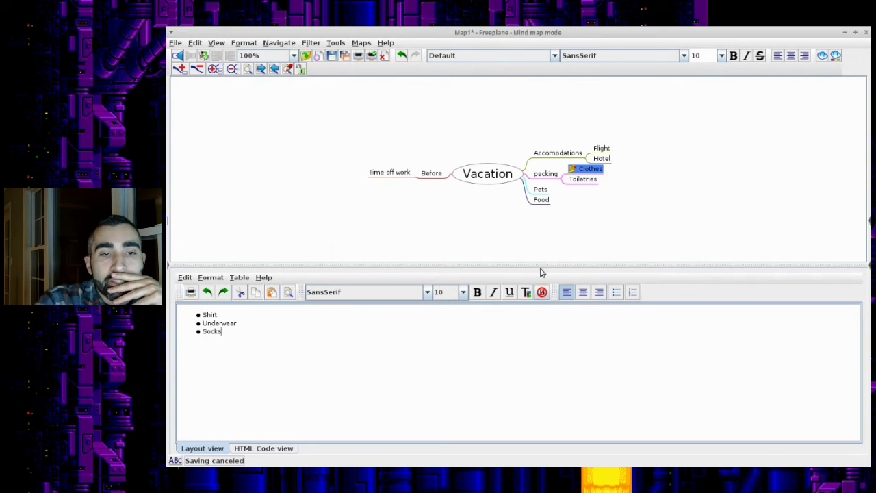
{"action": "left_click", "coordinate": [572, 178]}
{"action": "left_click", "coordinate": [574, 171]}
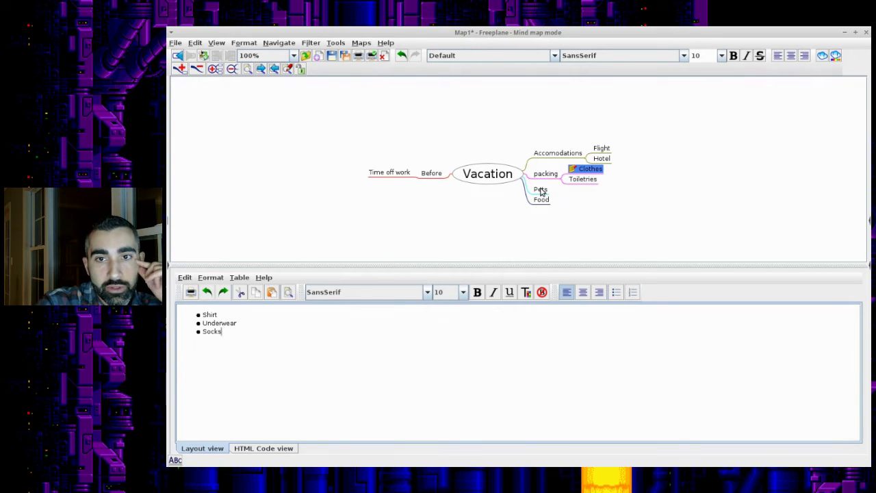
Move the "Pets" node under "Before" and give it a note with the babysitter's phone number, labelled "Babysitter:".
{"action": "left_click_drag", "start_coordinate": [541, 191], "coordinate": [423, 180]}
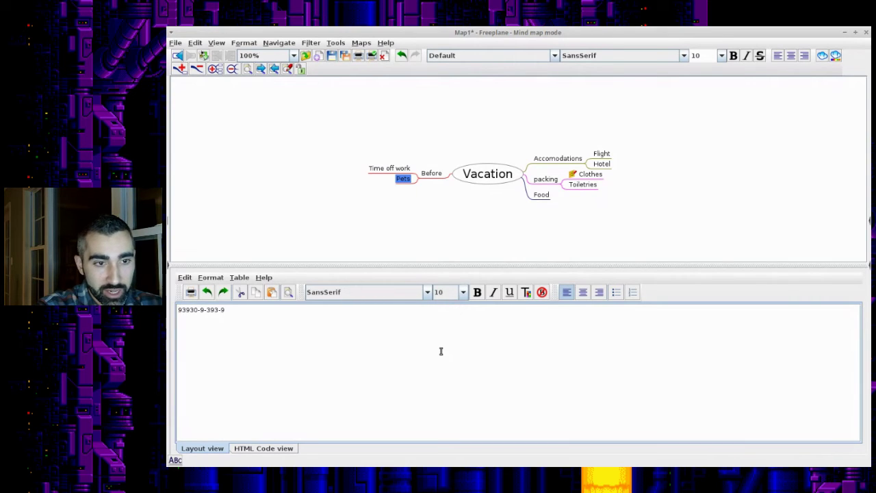
{"action": "type", "text": "Babysite"}
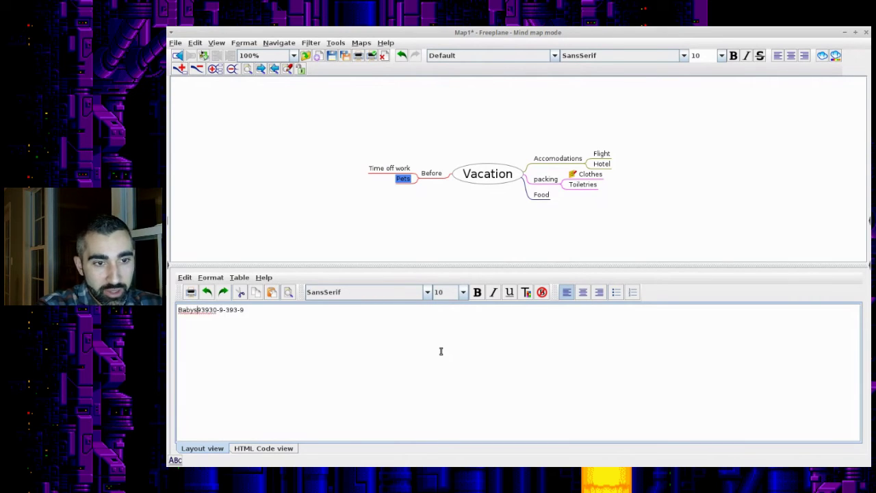
{"action": "key", "text": "BackSpace"}
{"action": "type", "text": "ter:"}
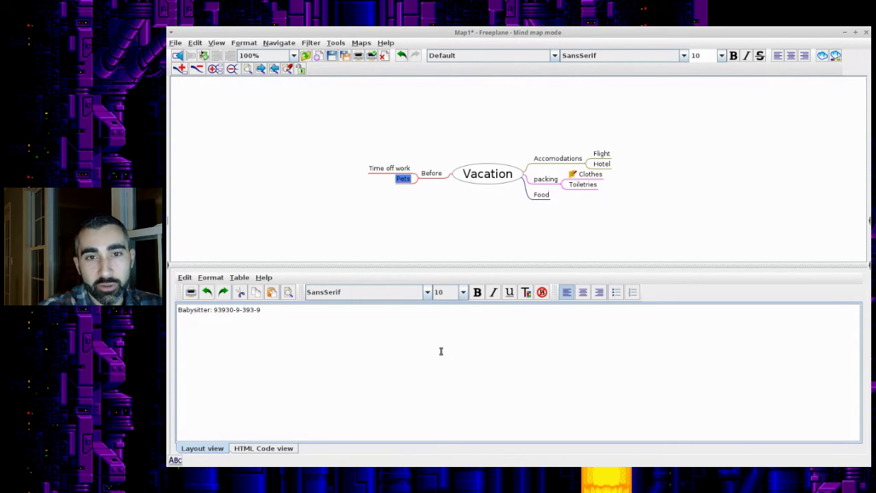
{"action": "left_click", "coordinate": [453, 222]}
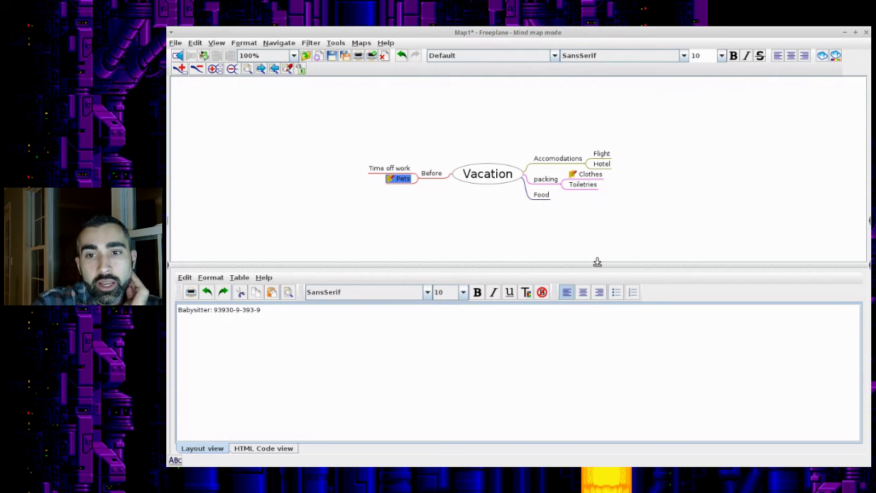
{"action": "left_click_drag", "start_coordinate": [600, 263], "coordinate": [598, 258]}
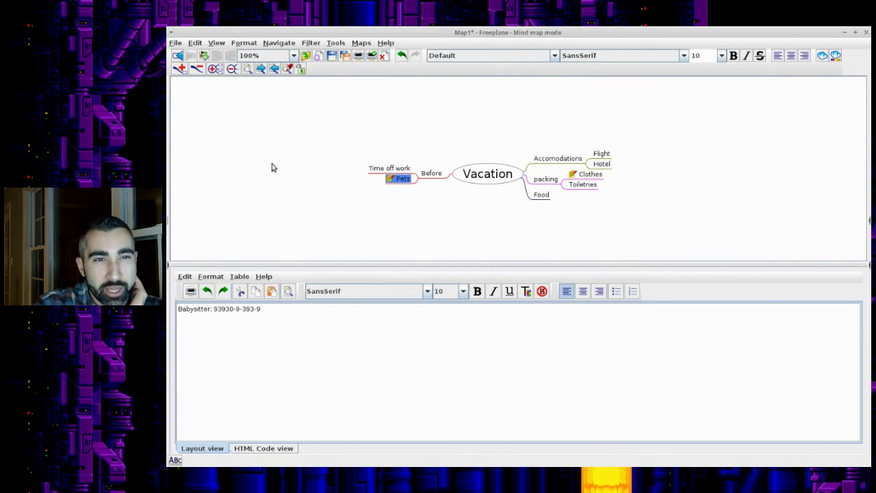
Open the built-in freeplaneFunctions help map and hide the note panel.
{"action": "left_click", "coordinate": [501, 177]}
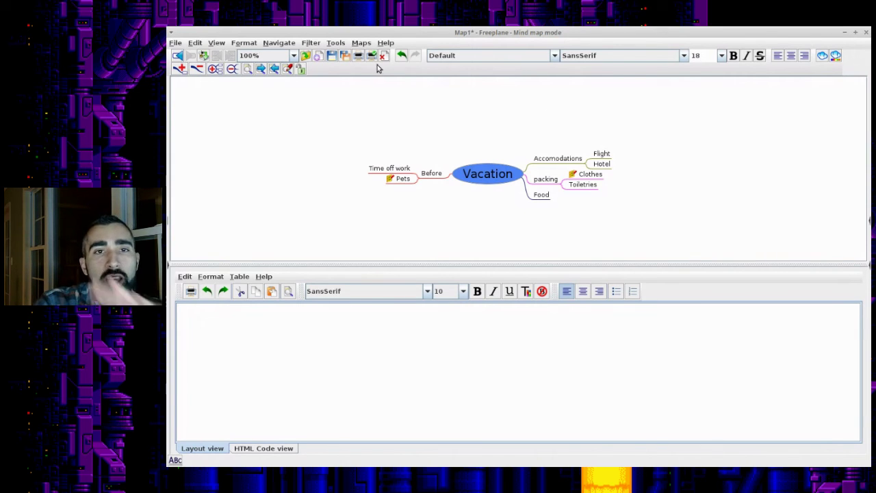
{"action": "left_click", "coordinate": [386, 43]}
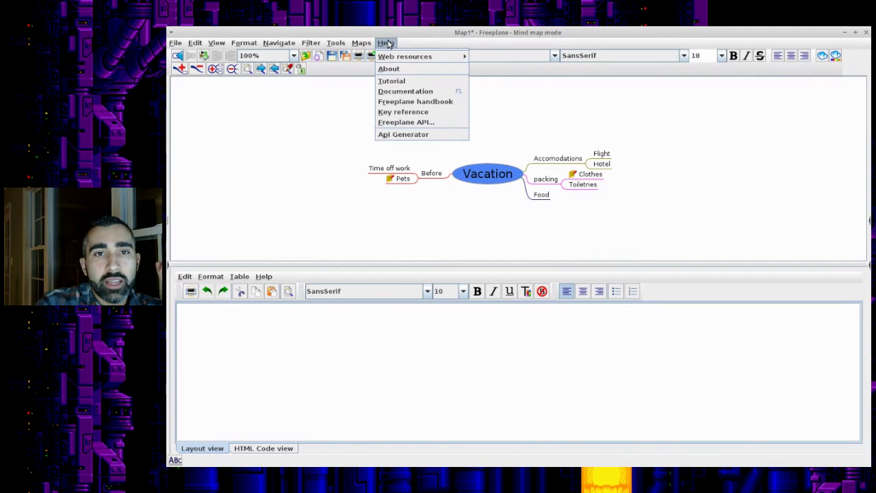
{"action": "left_click", "coordinate": [444, 83]}
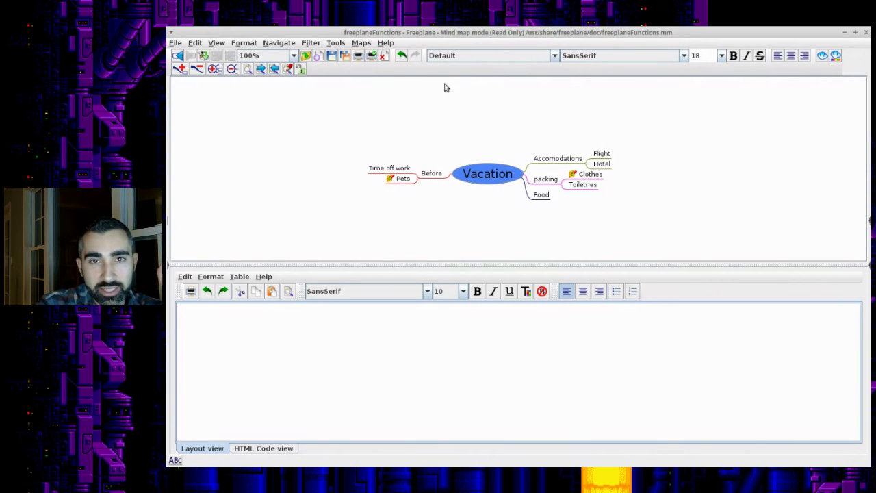
{"action": "left_click", "coordinate": [531, 199]}
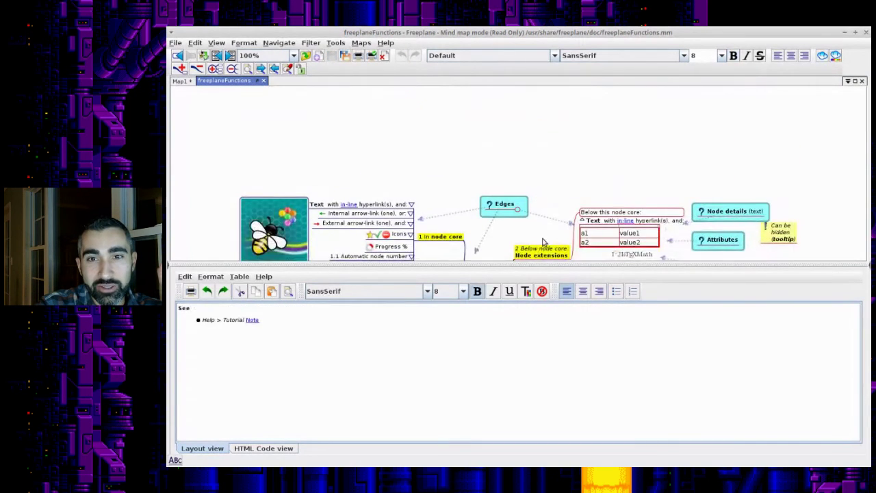
{"action": "right_click", "coordinate": [453, 136]}
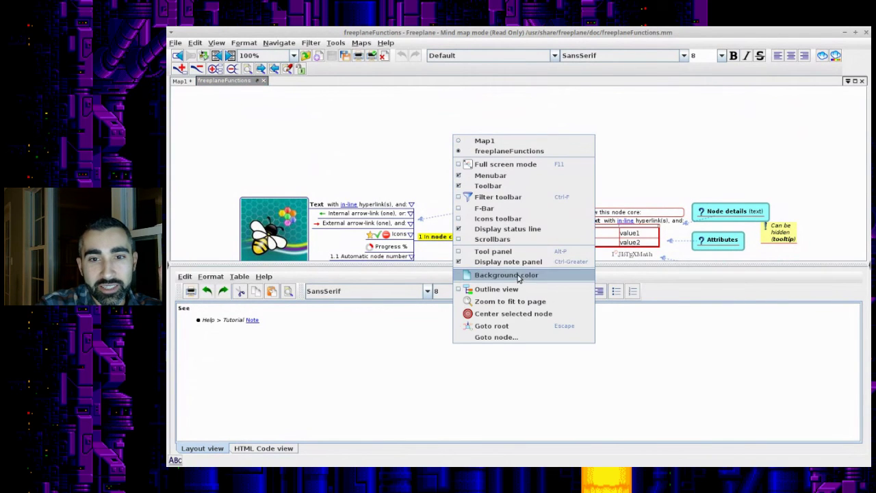
{"action": "left_click", "coordinate": [506, 261]}
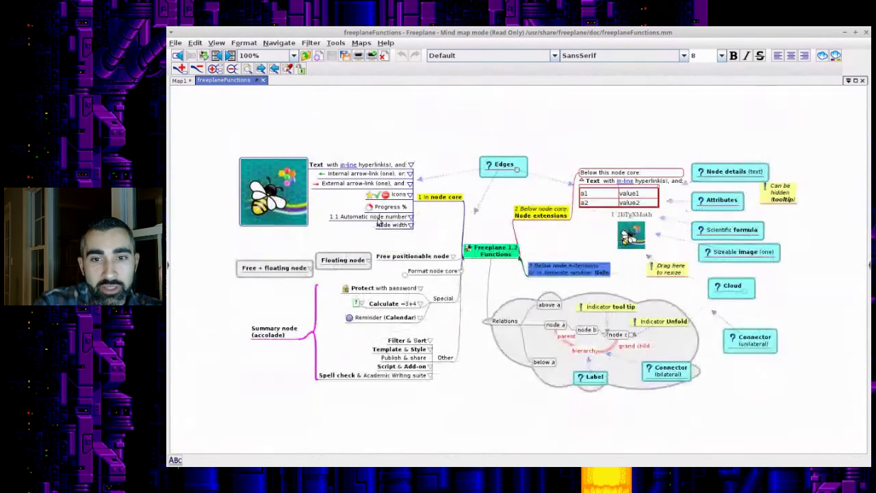
Examine the help map's example nodes, including icons, floating nodes, relations, node details, tool tips and external arrow-links.
{"action": "left_click", "coordinate": [399, 195]}
{"action": "left_click", "coordinate": [406, 194]}
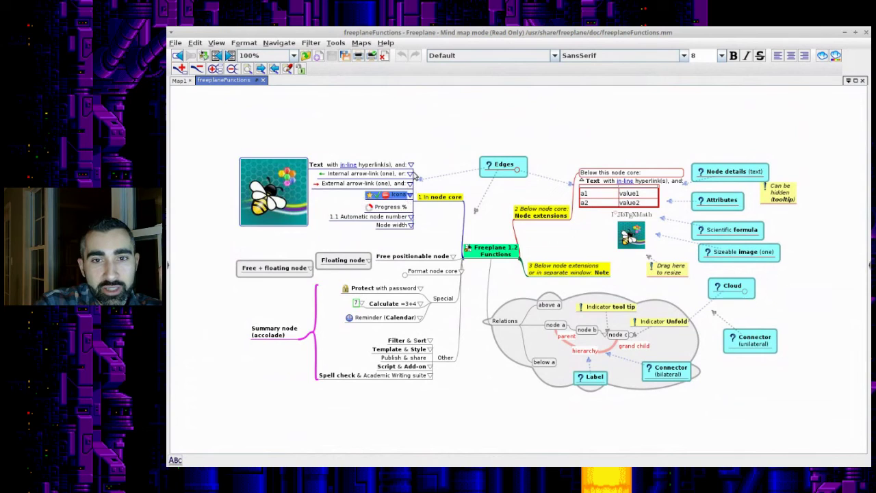
{"action": "left_click", "coordinate": [279, 268]}
{"action": "left_click", "coordinate": [585, 330]}
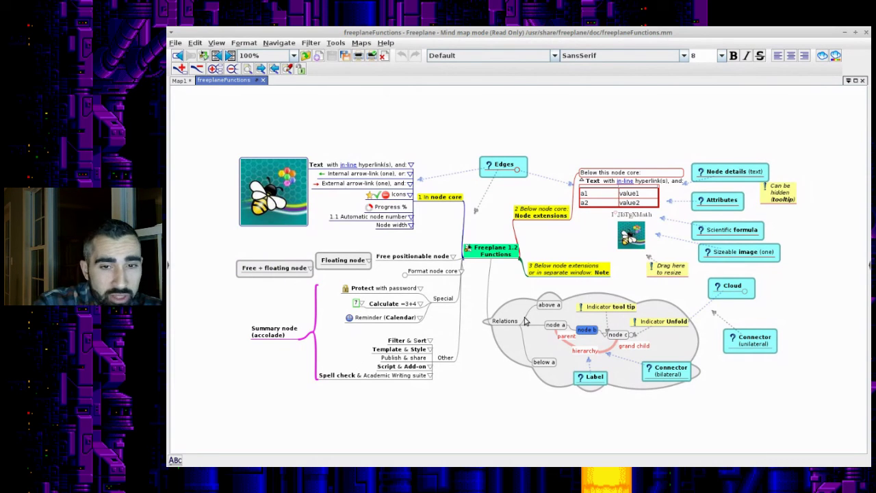
{"action": "left_click", "coordinate": [555, 325]}
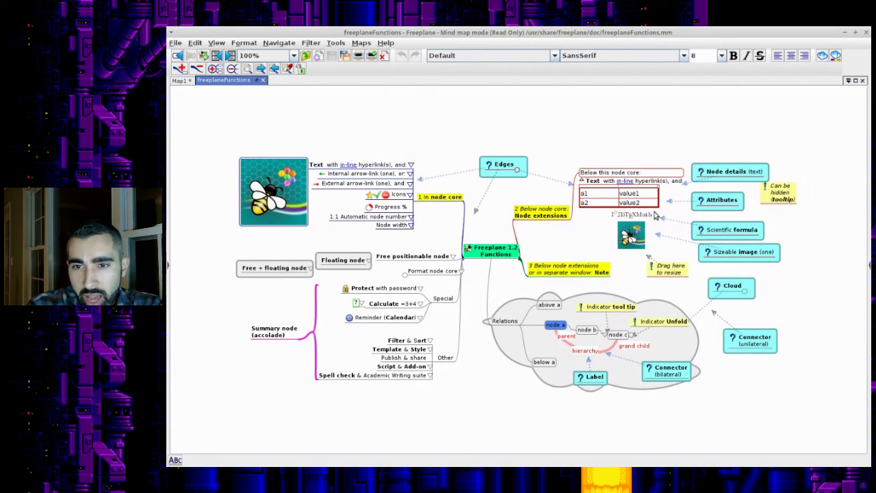
{"action": "left_click", "coordinate": [711, 172]}
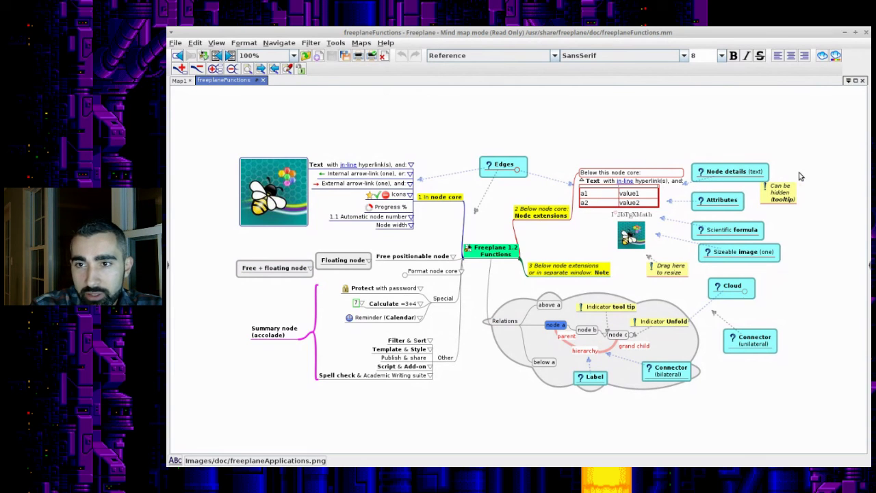
{"action": "left_click", "coordinate": [606, 307]}
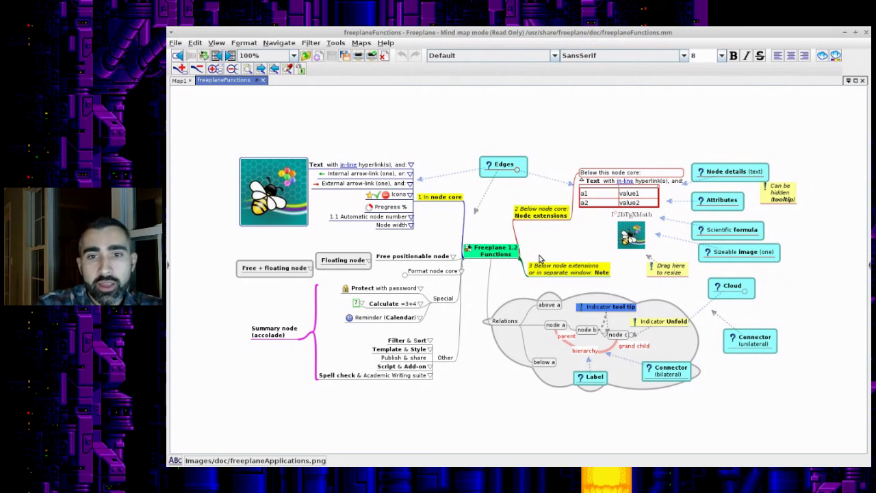
{"action": "left_click", "coordinate": [515, 254]}
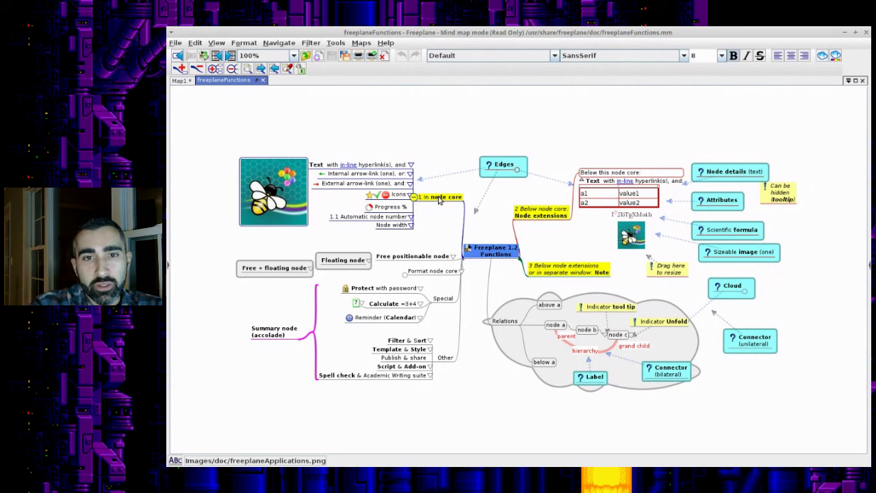
{"action": "left_click", "coordinate": [411, 184]}
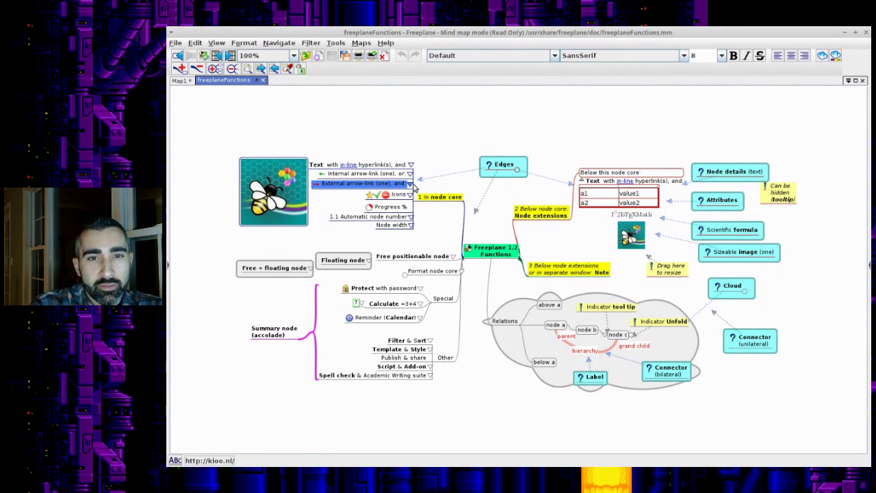
{"action": "left_click", "coordinate": [410, 183]}
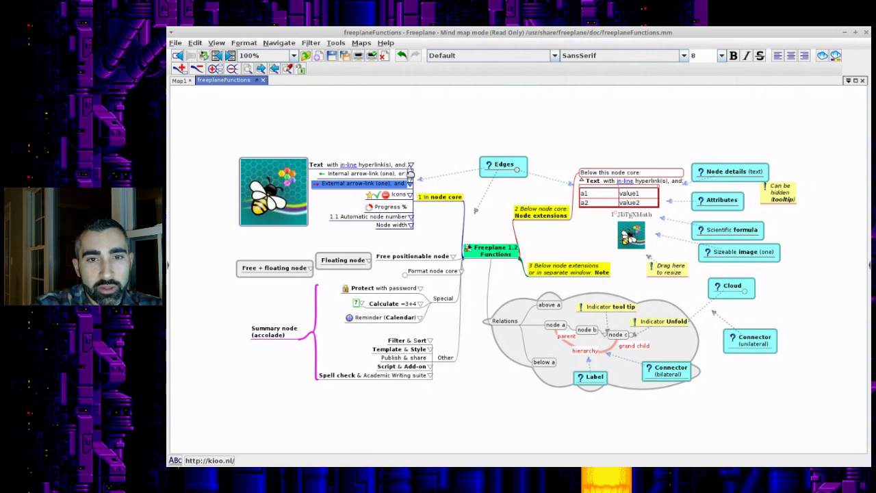
Examine the help map's node core examples for icons, progress percentage, automatic node number and node width.
{"action": "left_click", "coordinate": [392, 194]}
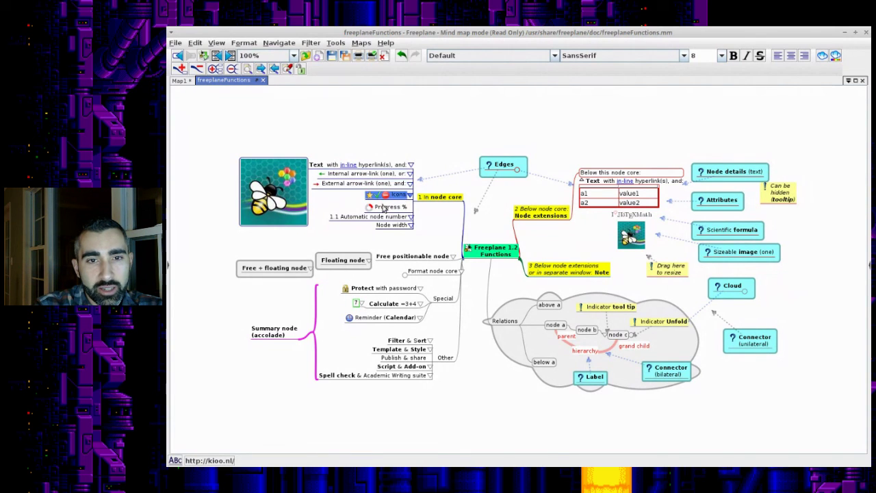
{"action": "left_click", "coordinate": [383, 206]}
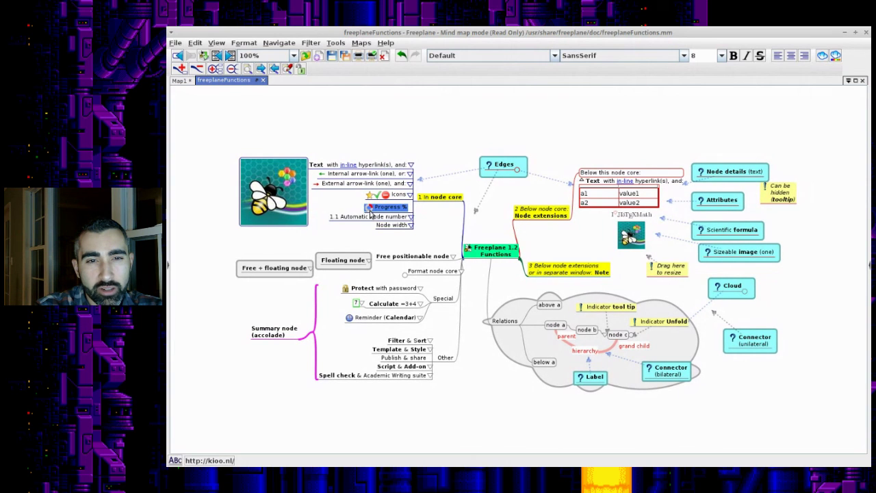
{"action": "left_click", "coordinate": [373, 217]}
{"action": "left_click", "coordinate": [401, 225]}
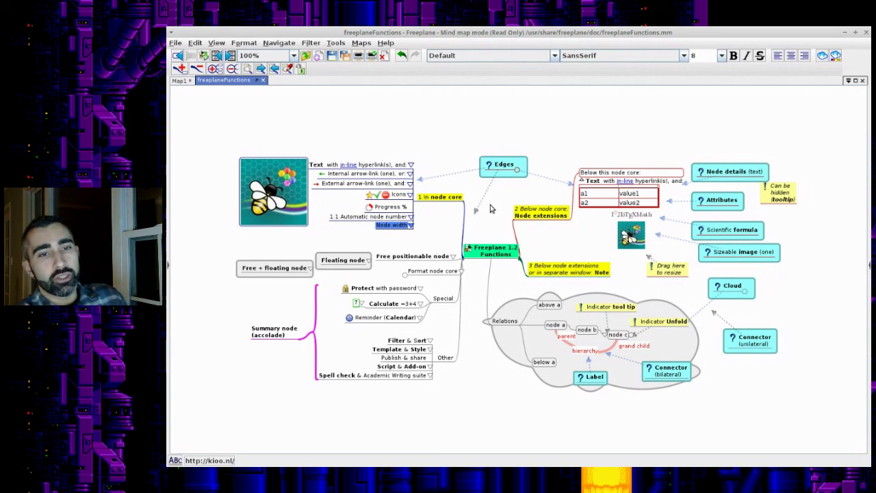
Return to the Vacation map, Map1, and look over its view and display options without changing any.
{"action": "left_click", "coordinate": [178, 81]}
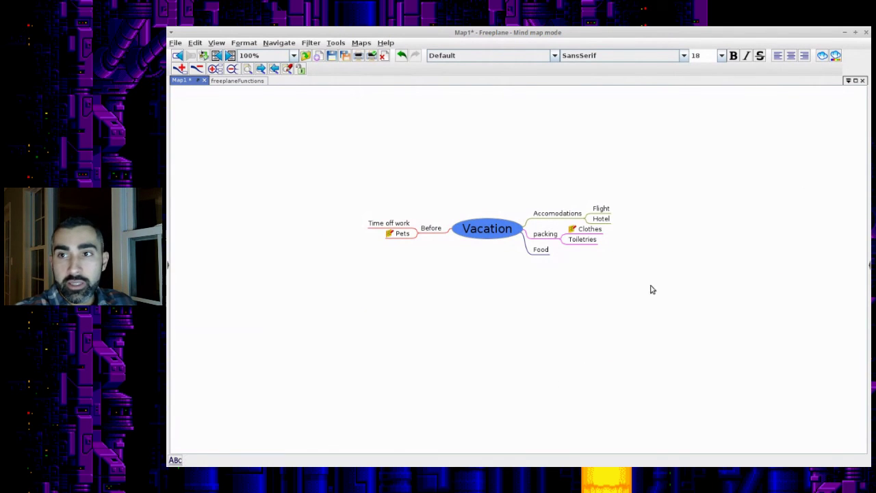
{"action": "right_click", "coordinate": [303, 202]}
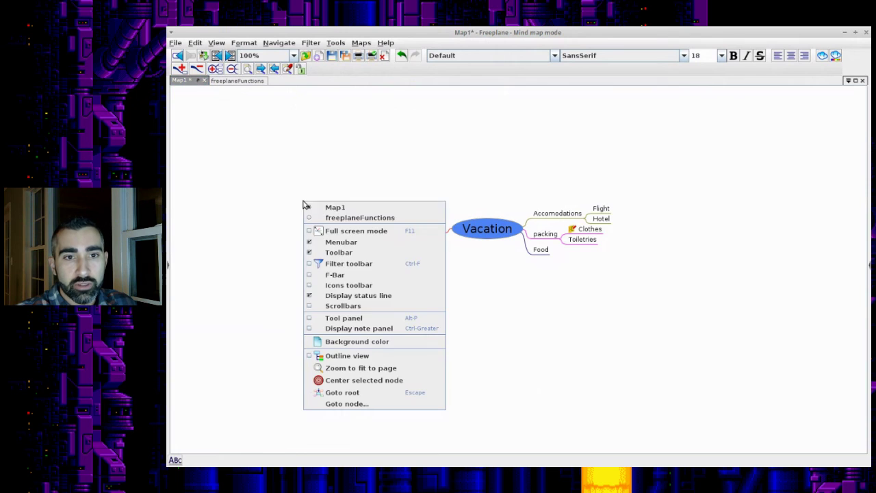
{"action": "left_click", "coordinate": [604, 333]}
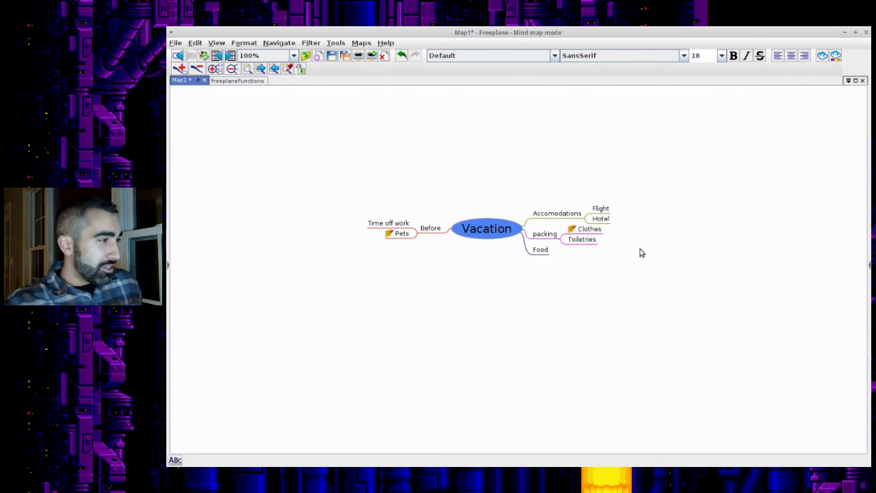
{"action": "right_click", "coordinate": [330, 124]}
{"action": "left_click", "coordinate": [260, 197]}
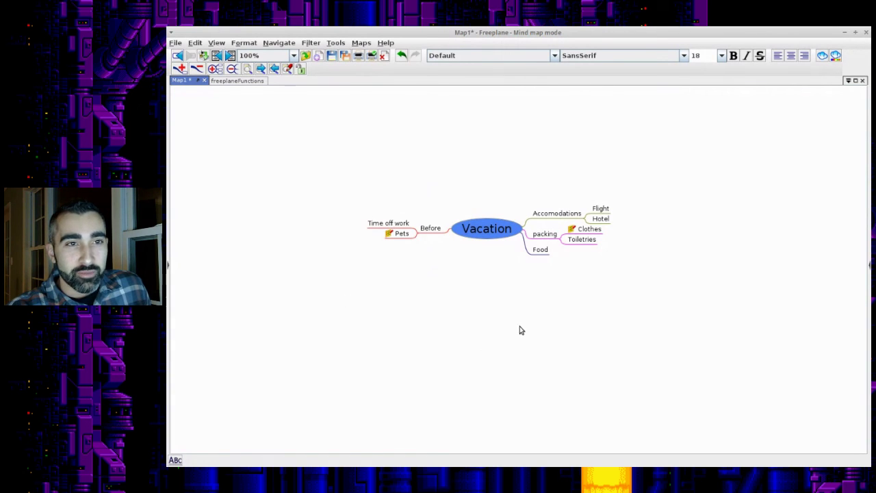